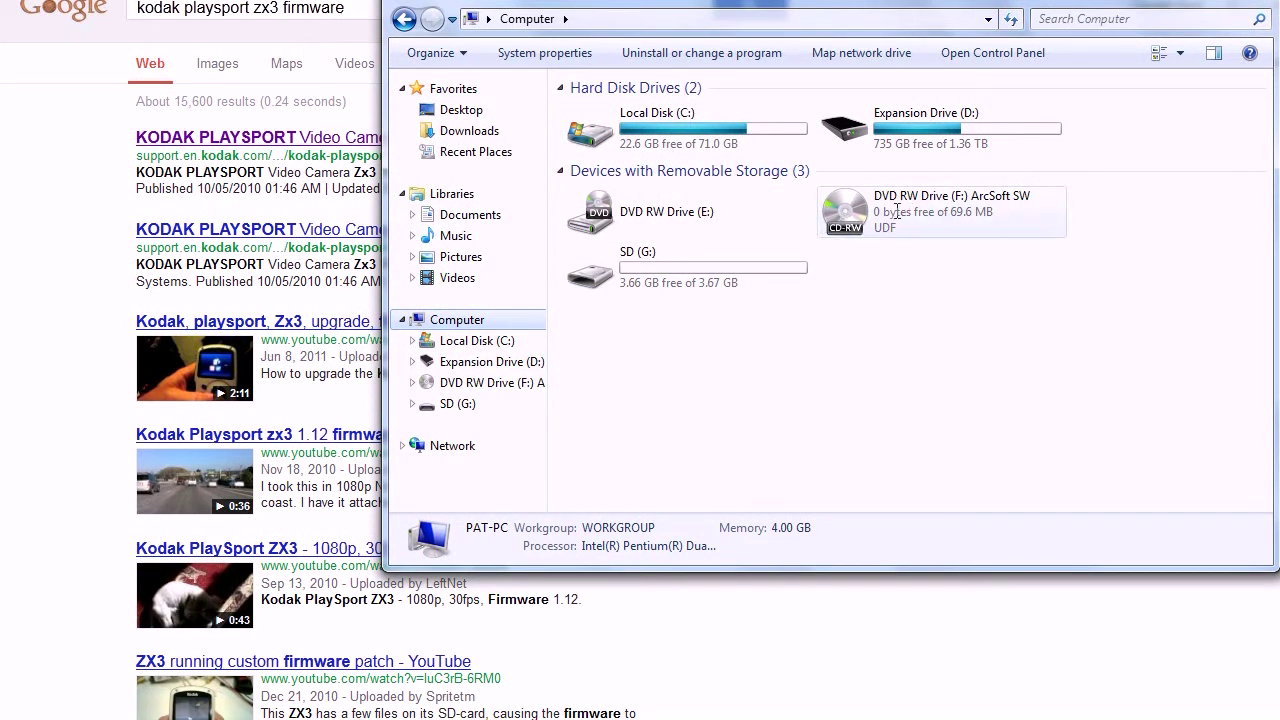
Step: Open the SD (G:) drive in Explorer and move its window up and right
mouse_move(940, 205)
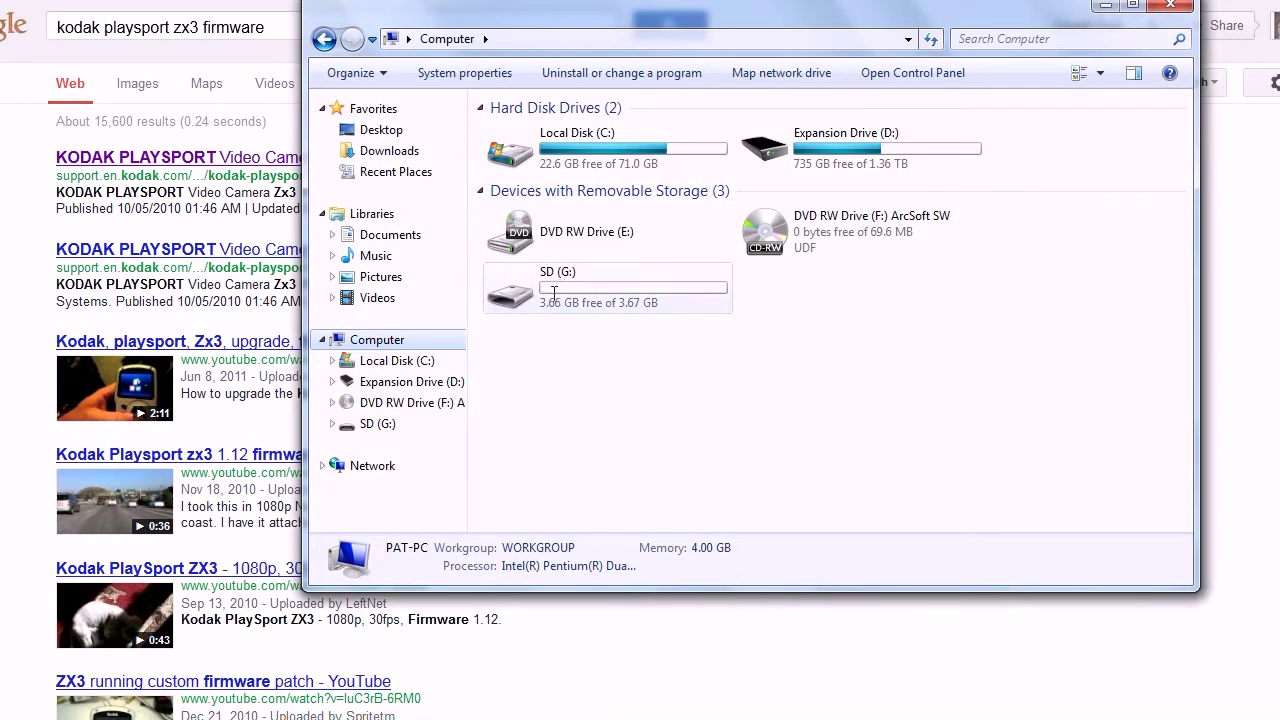
mouse_move(550, 297)
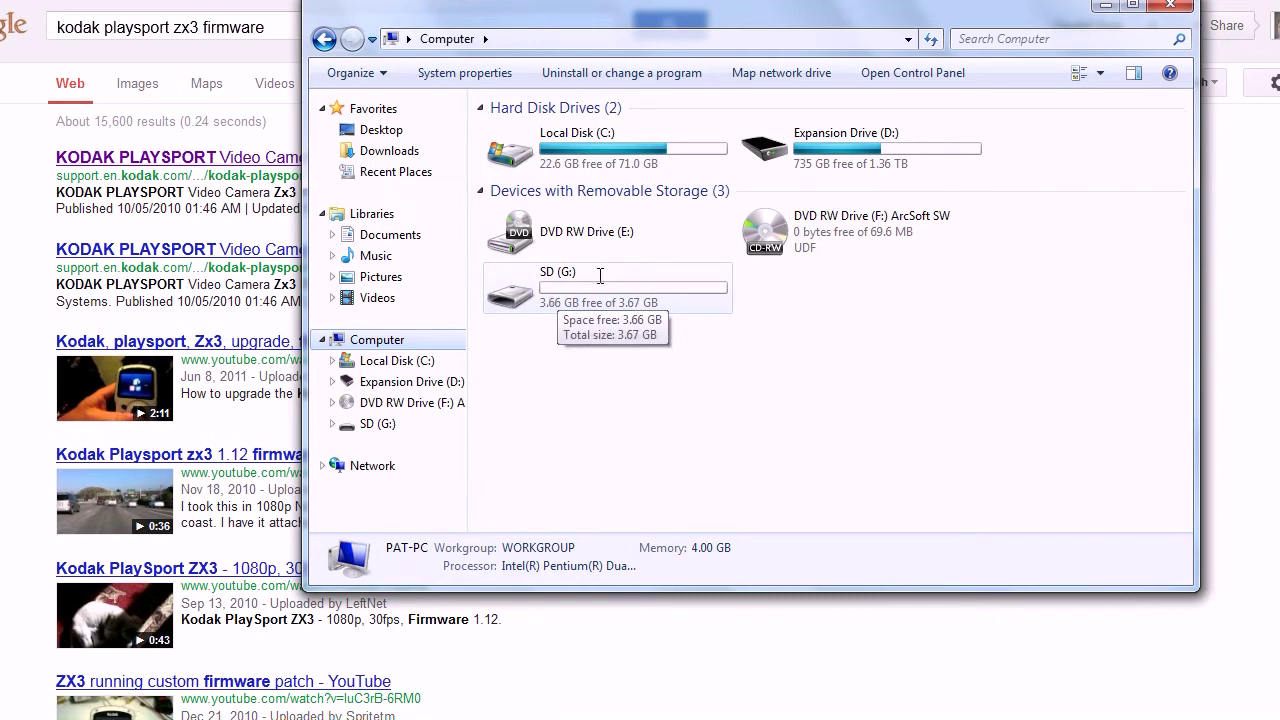
double_click(543, 290)
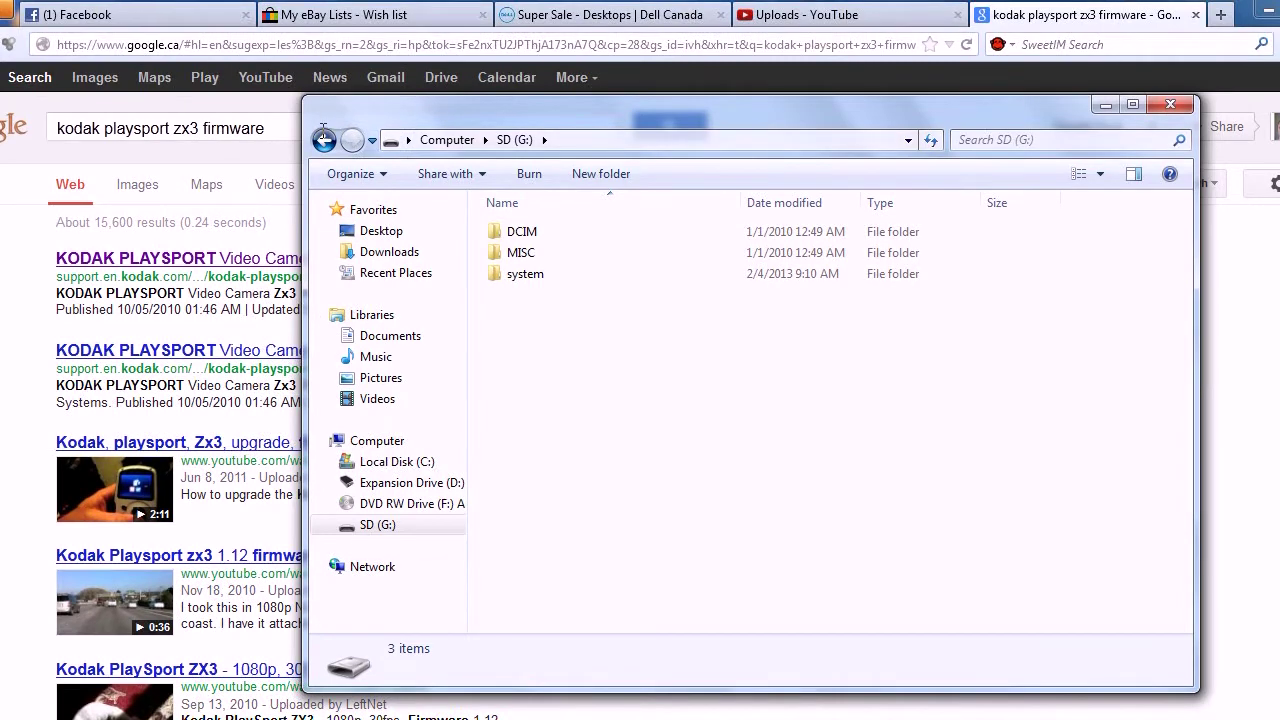
click(324, 38)
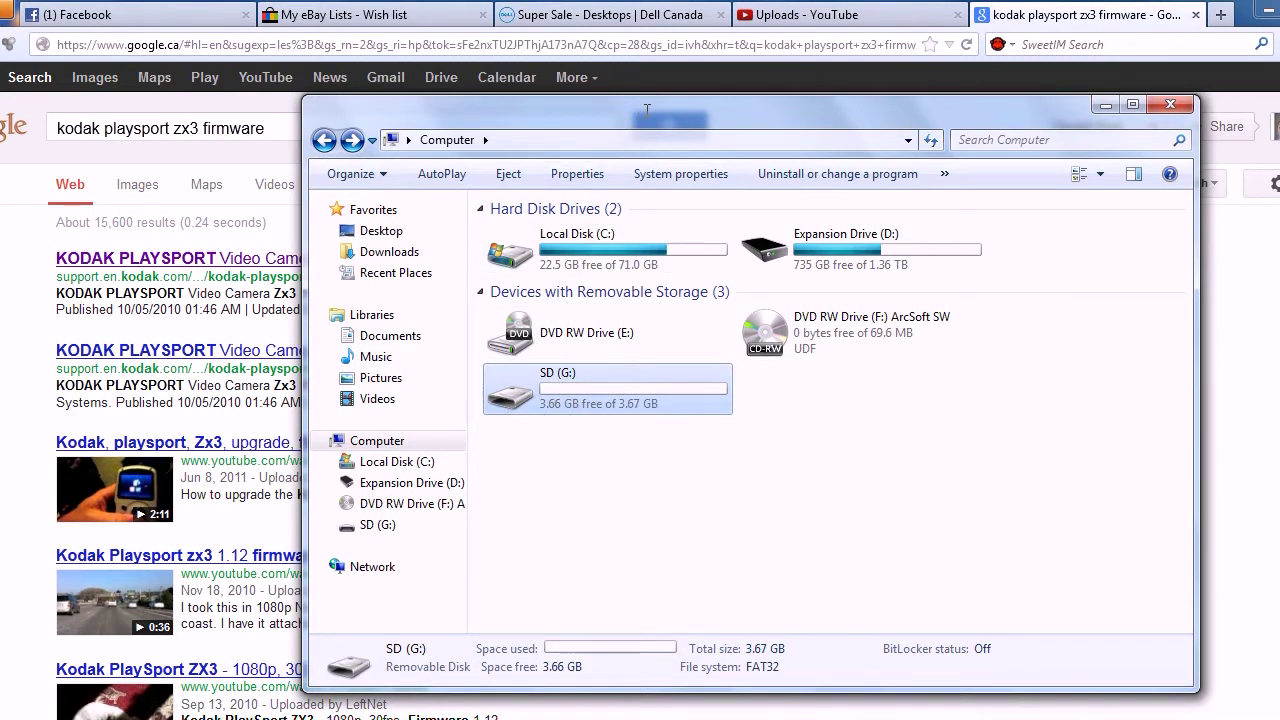
drag(659, 120, 805, 49)
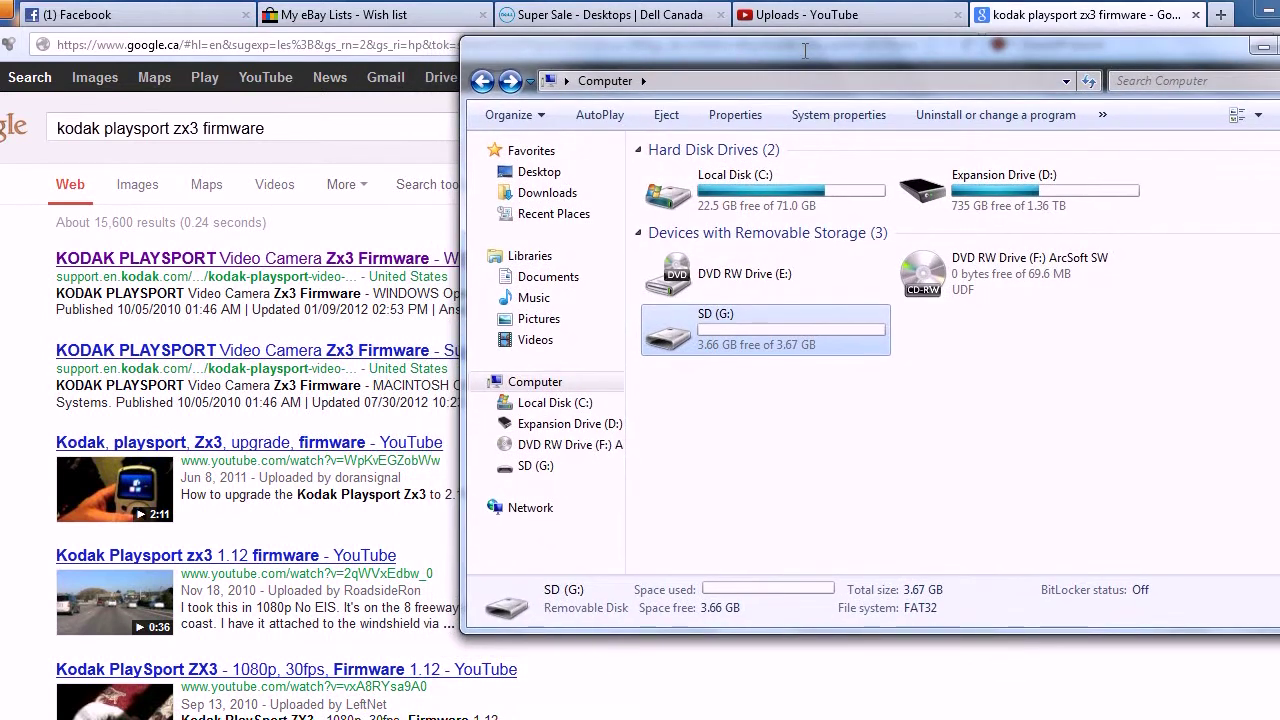
double_click(750, 317)
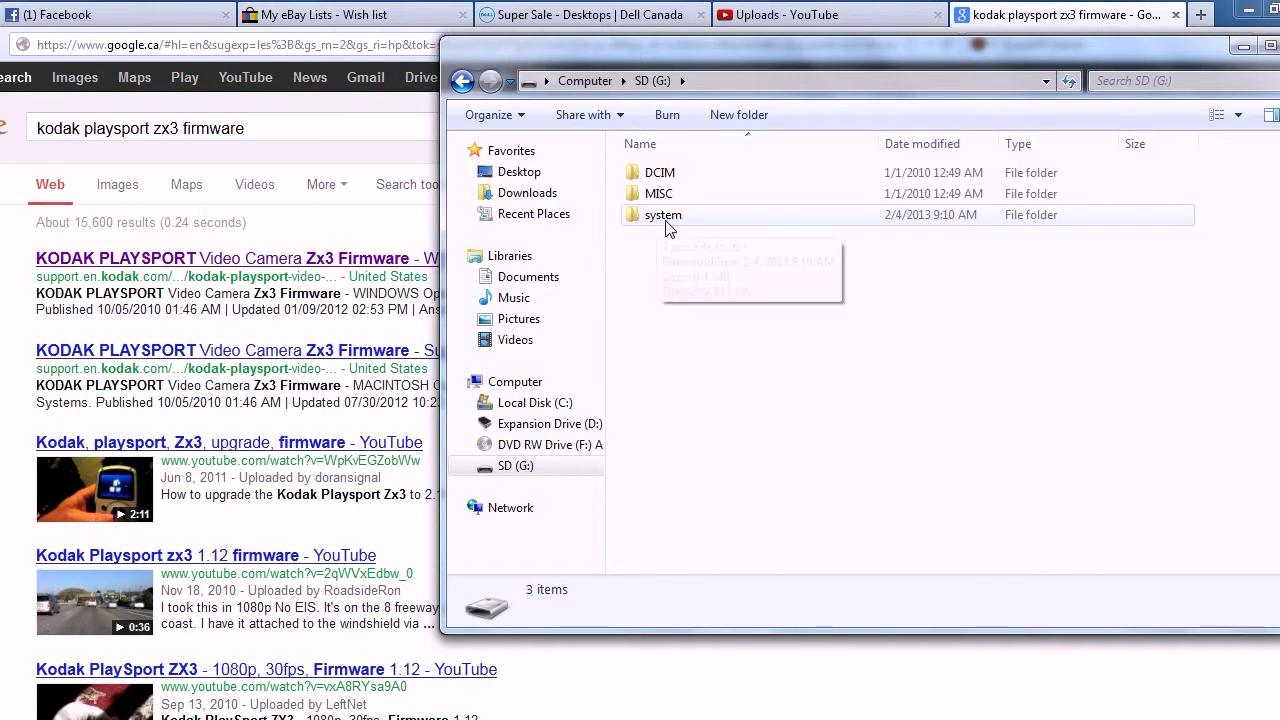
Step: Show the New context menu in the SD card's file area, then cancel without creating anything
right_click(797, 318)
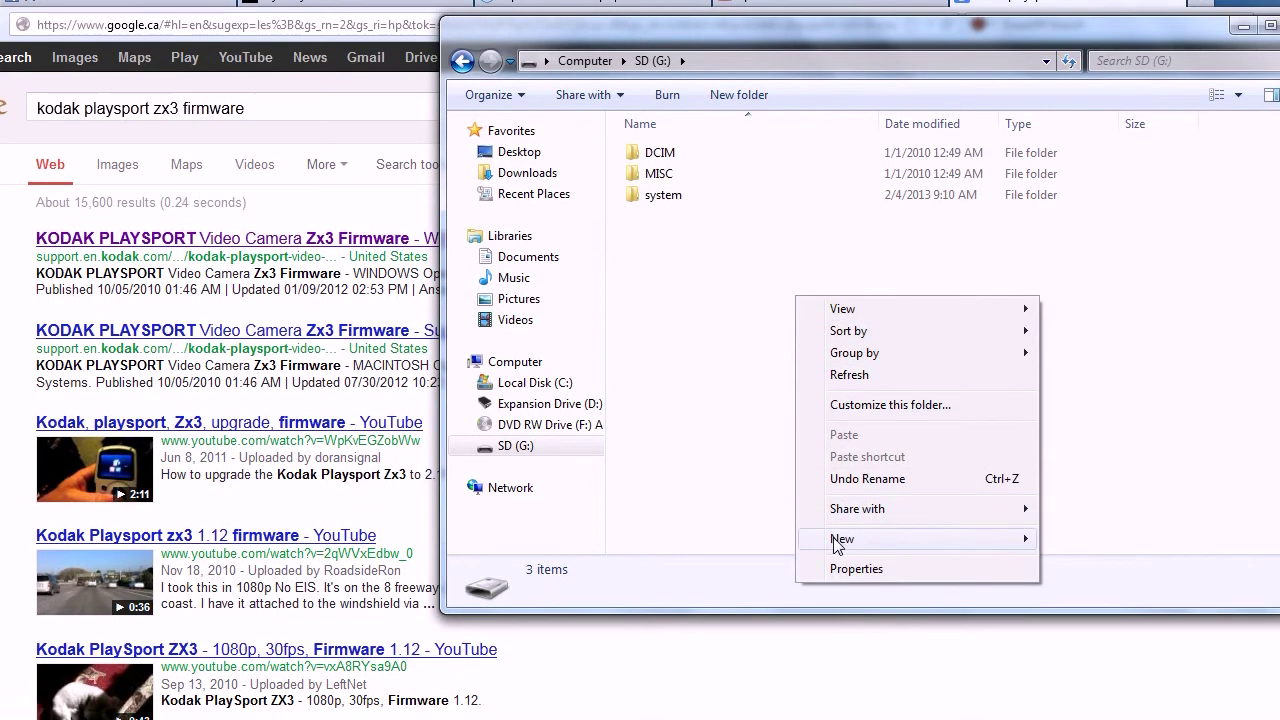
mouse_move(838, 563)
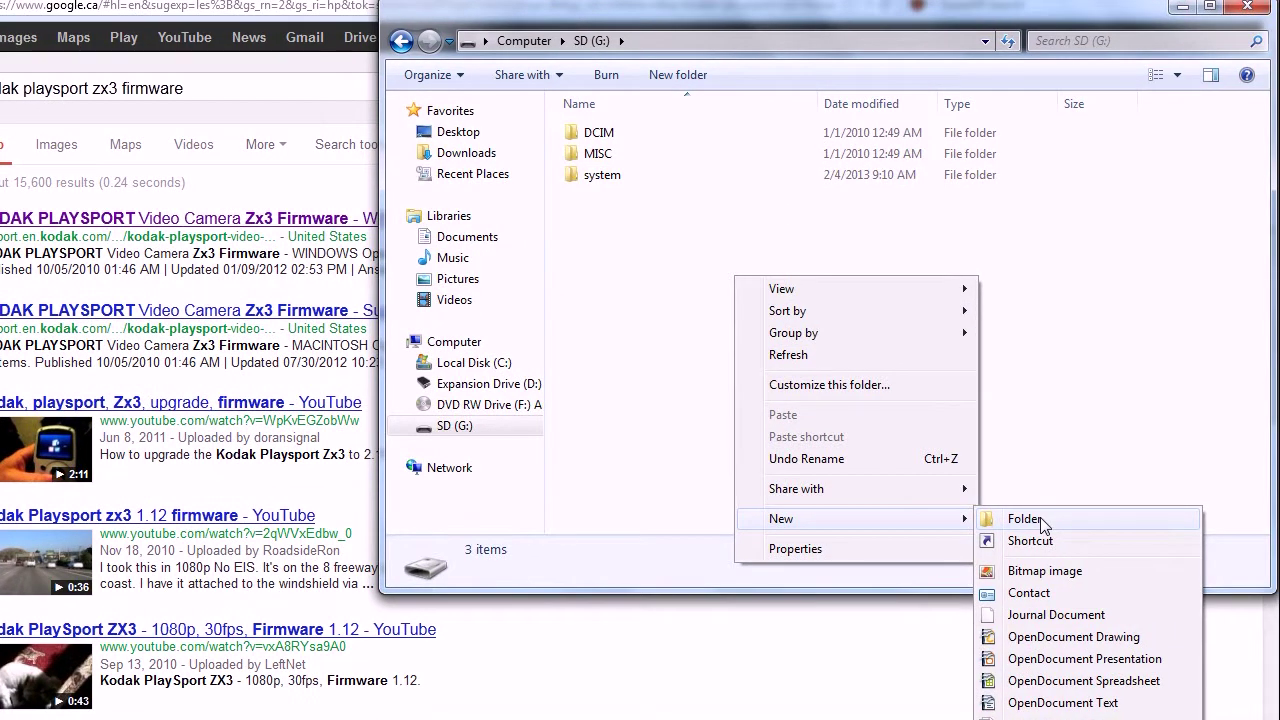
click(659, 297)
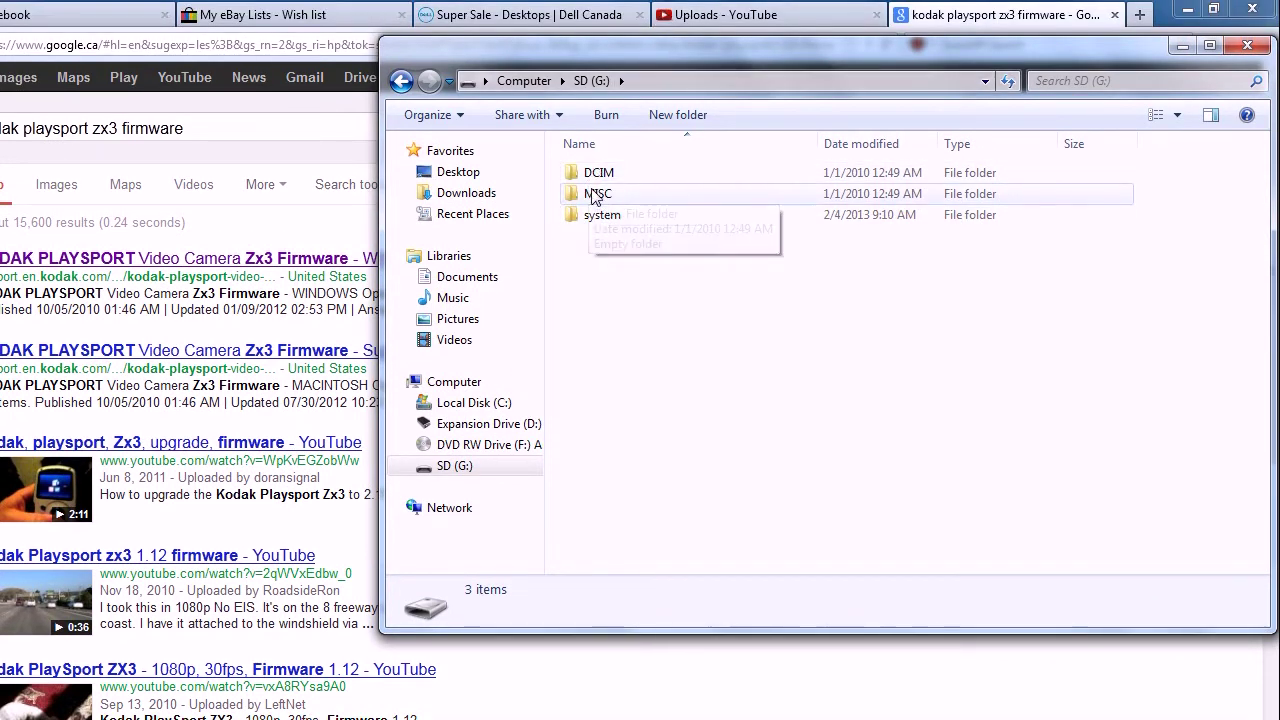
mouse_move(590, 229)
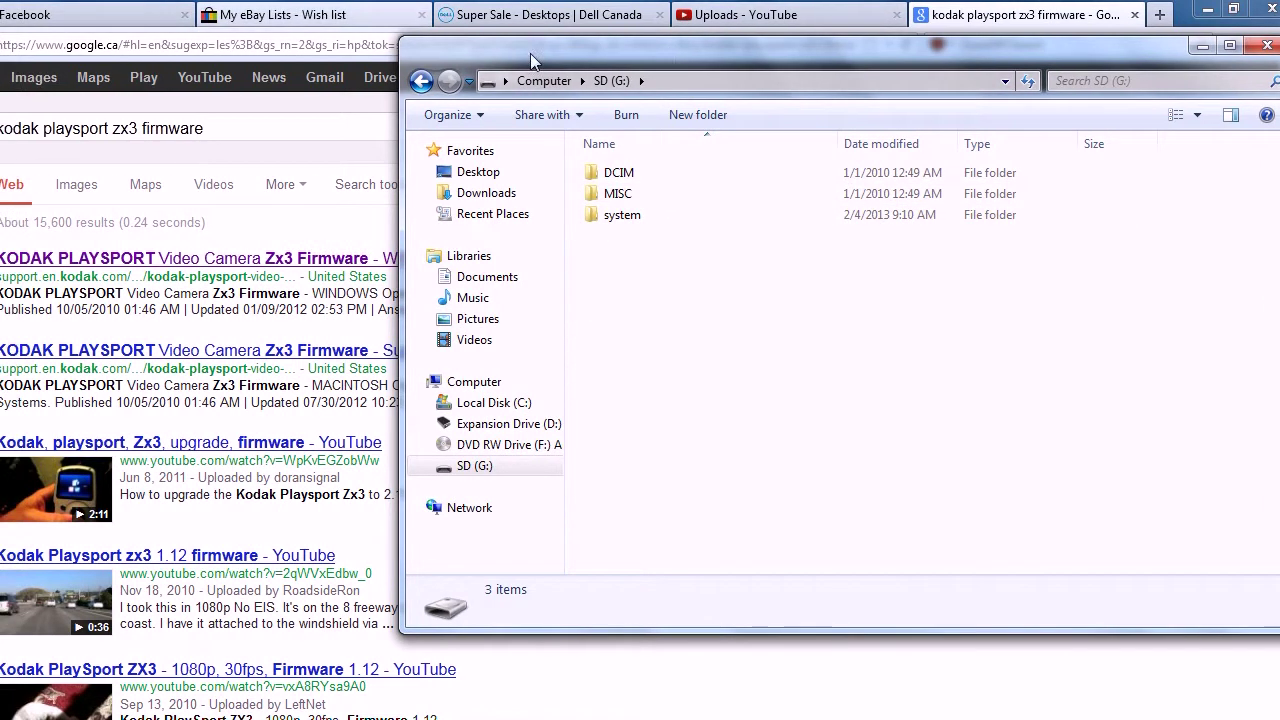
Step: Return to the Google results for the Kodak search and adjust the selection in the query
click(63, 245)
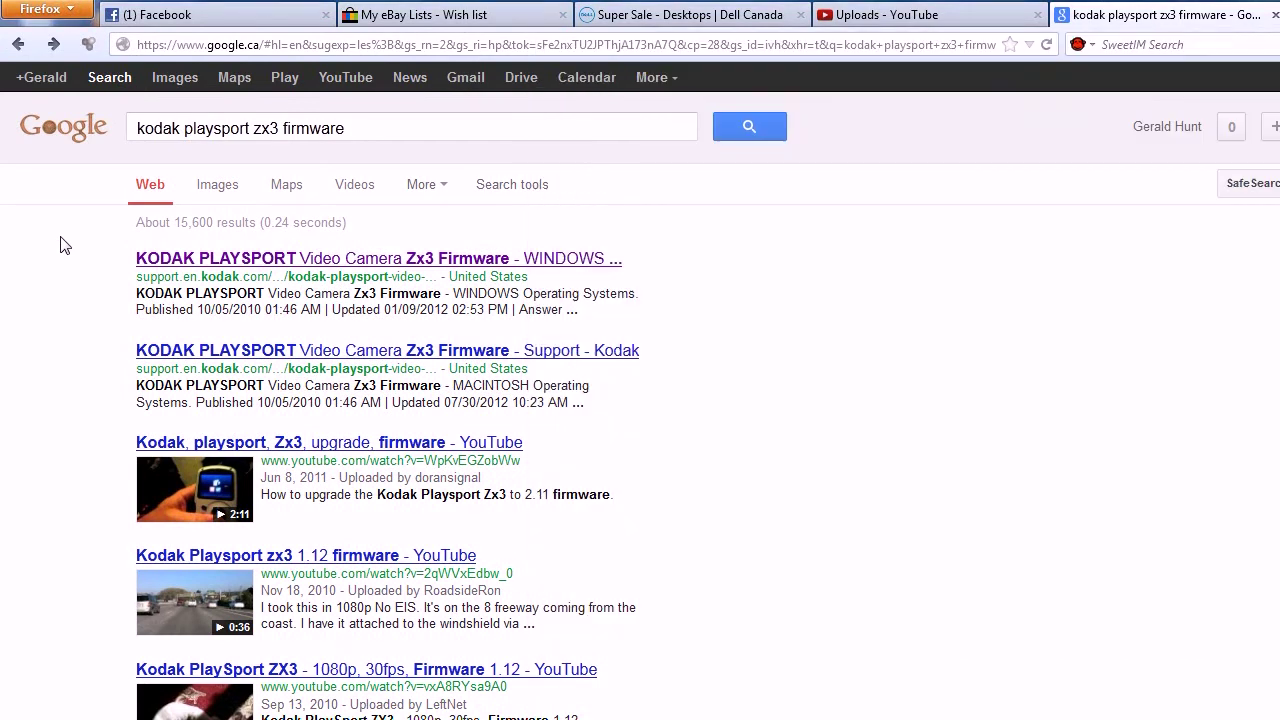
drag(376, 129, 82, 140)
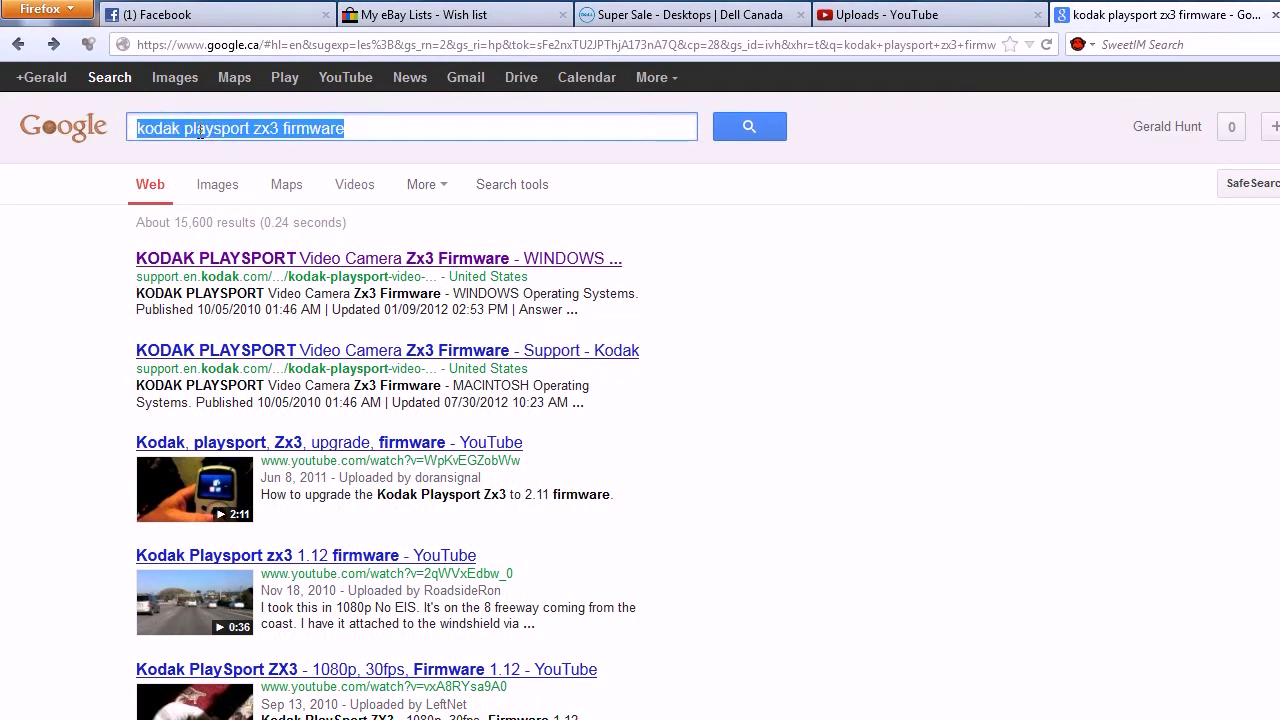
click(380, 129)
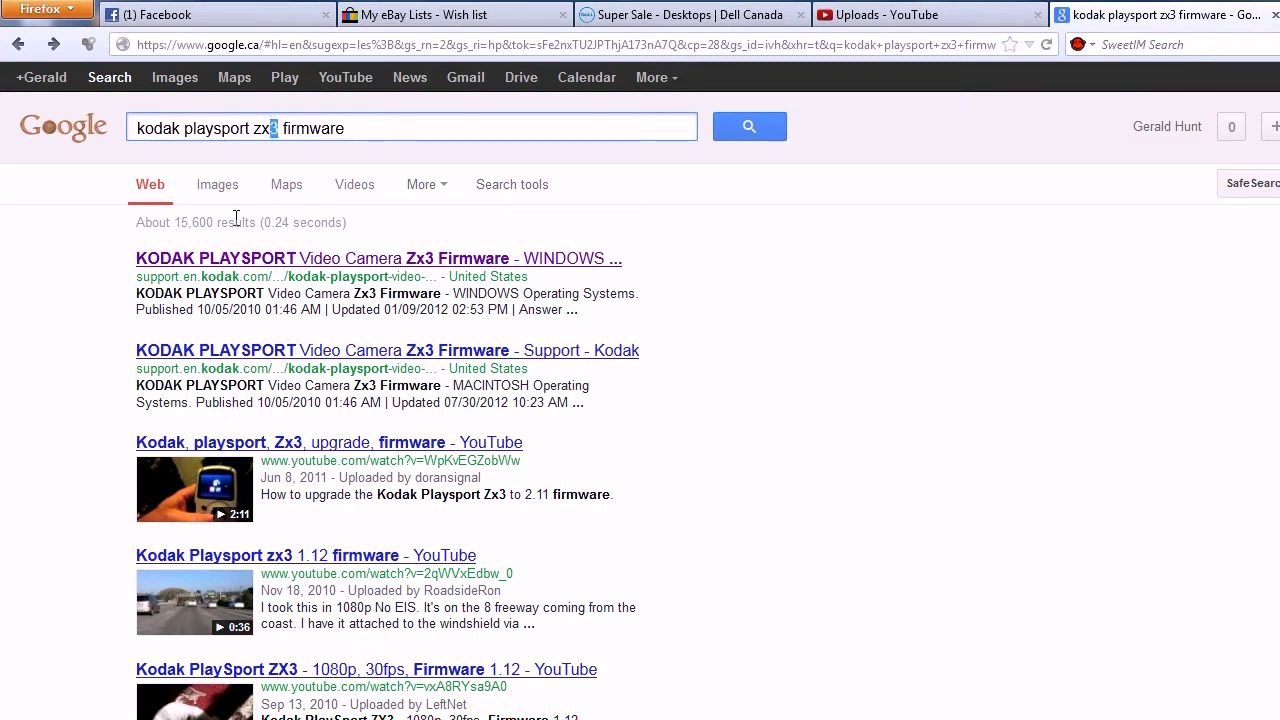
click(418, 129)
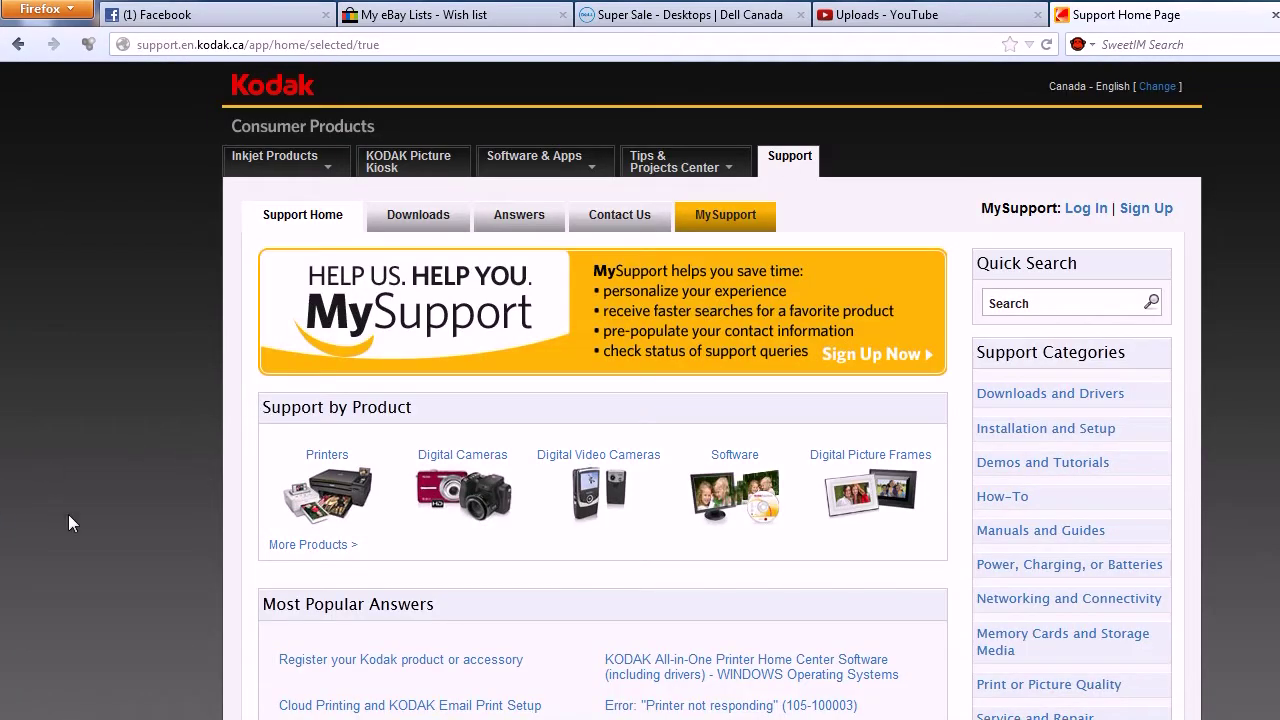
Step: Filter Kodak Support answers to Digital Video Cameras, Downloads and Drivers, on Windows 7
scroll(68, 514, down, 4)
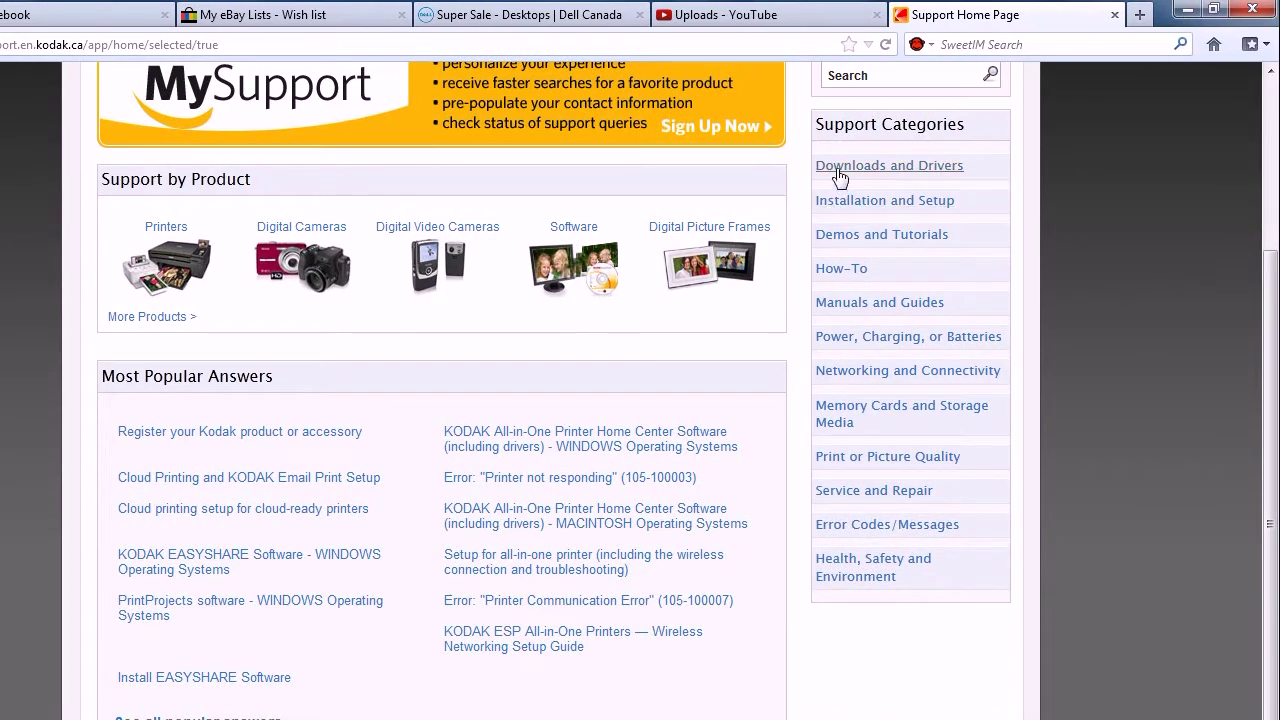
click(845, 168)
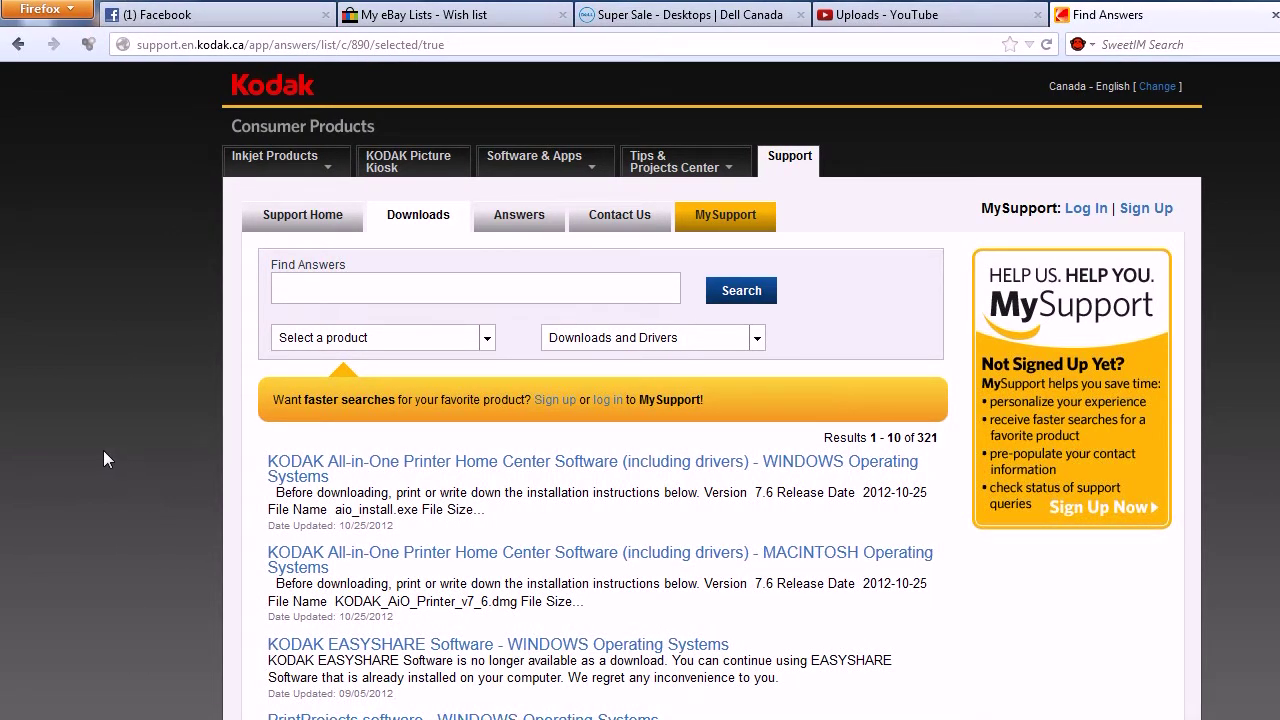
click(18, 44)
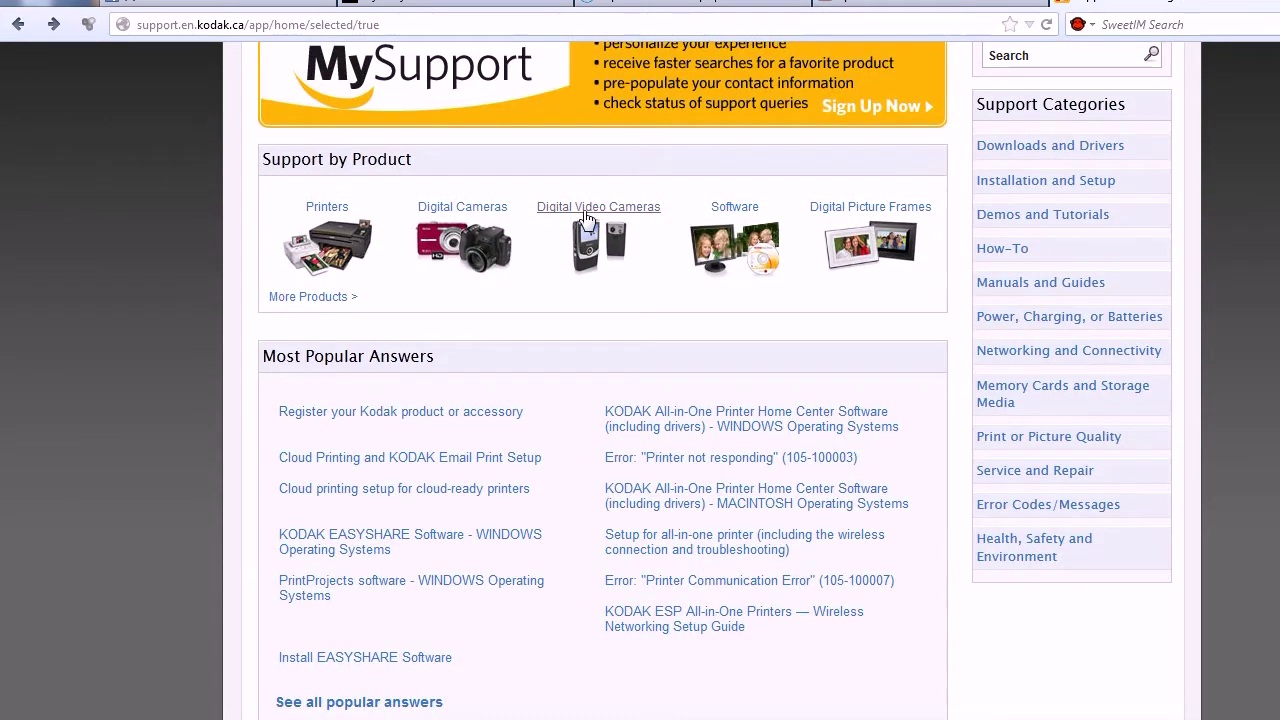
click(586, 210)
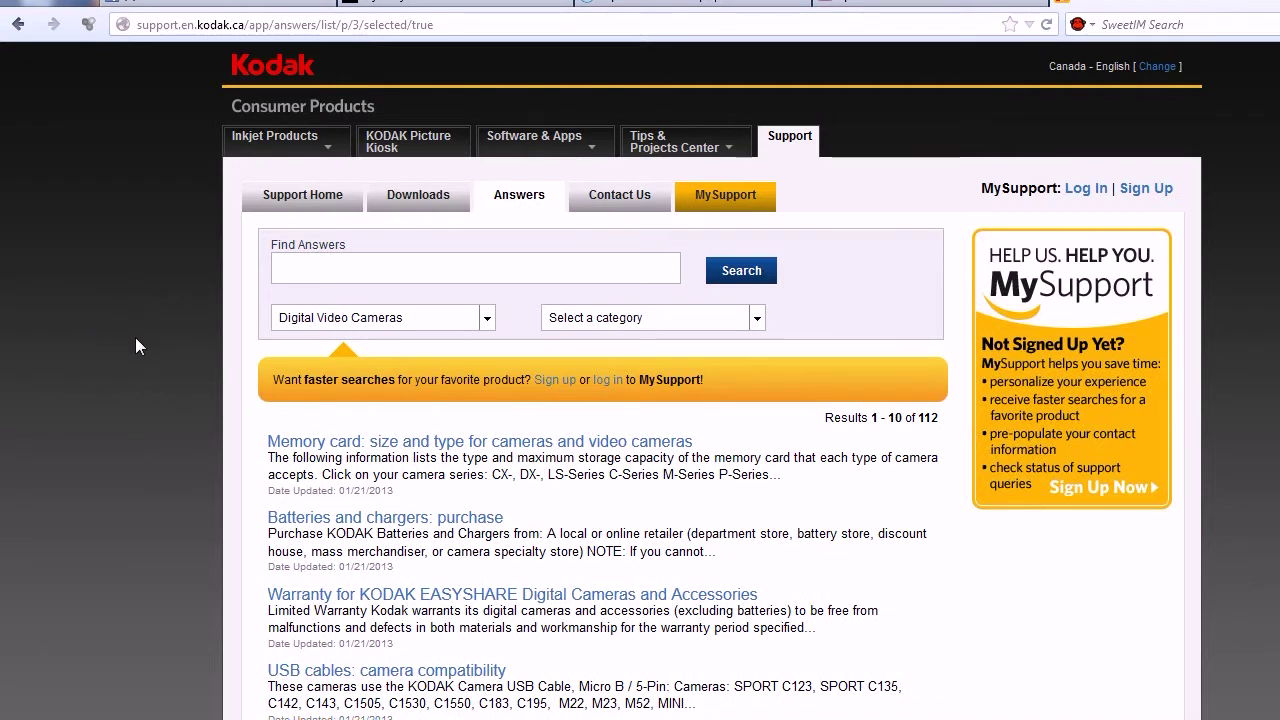
click(650, 320)
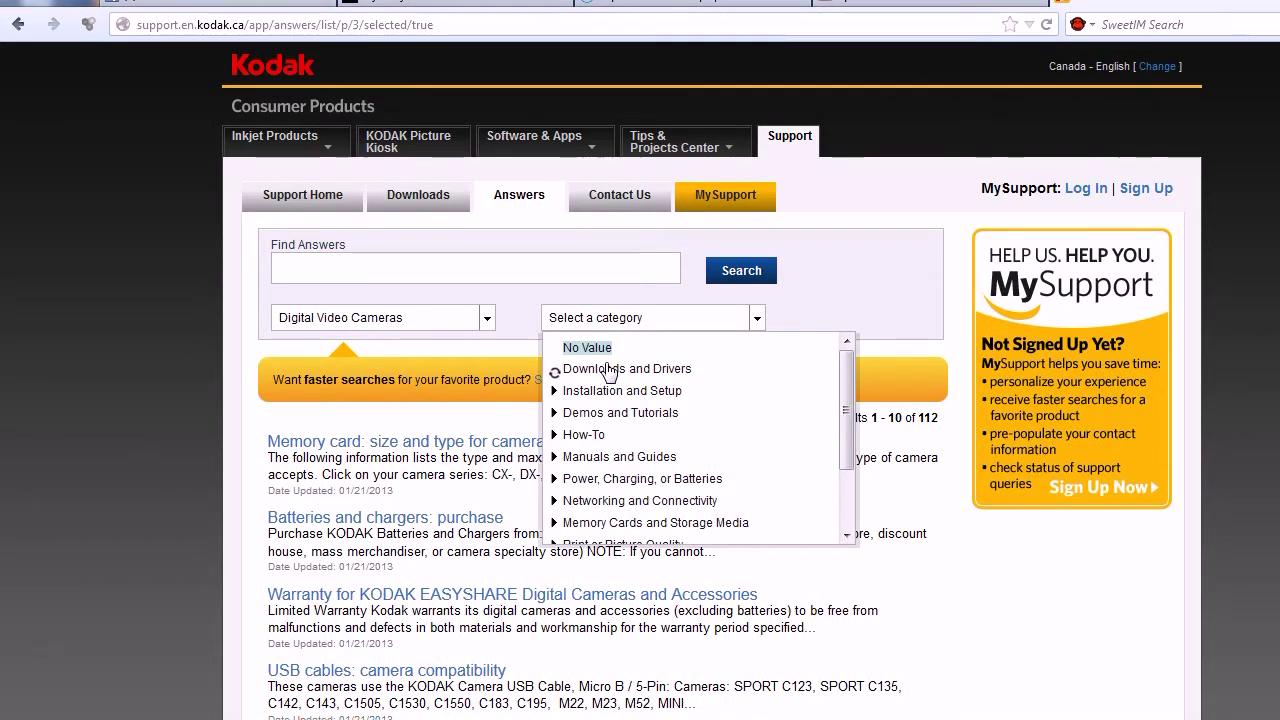
click(553, 369)
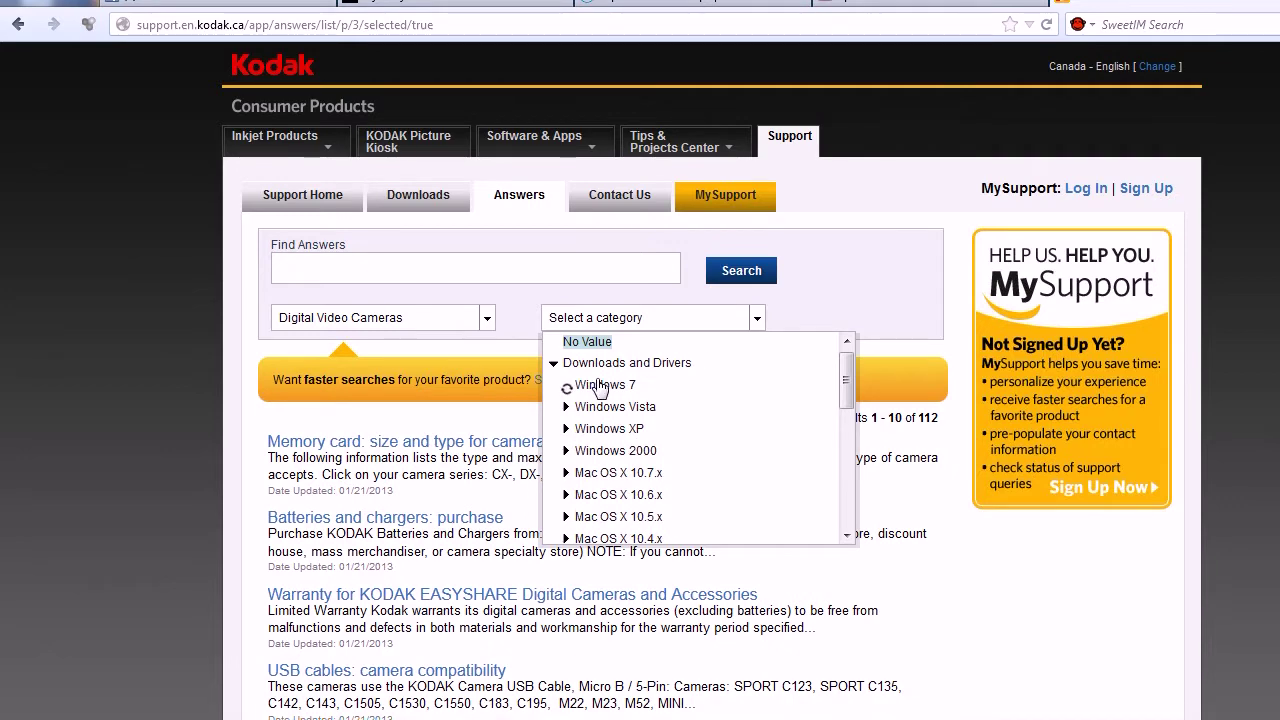
click(600, 388)
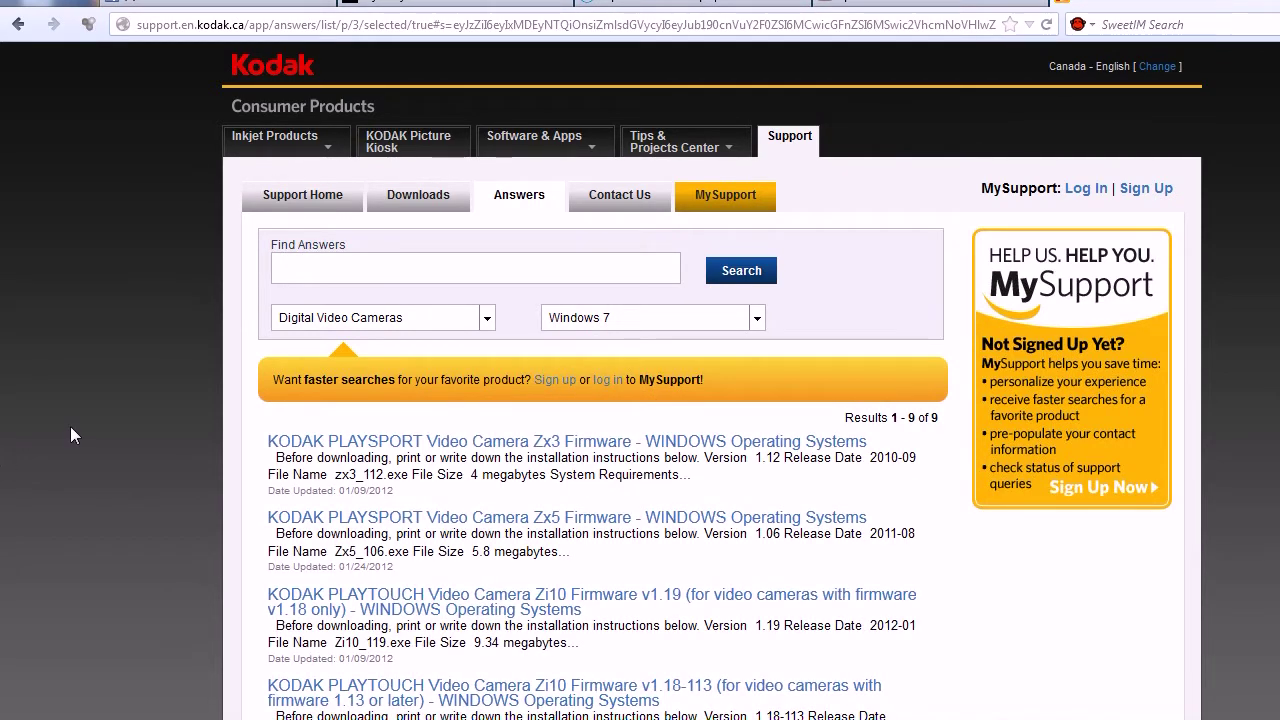
Step: Open the PlaySport Zx3 firmware 1.12 answer and save zx3_112(1).exe to disk
scroll(90, 393, down, 4)
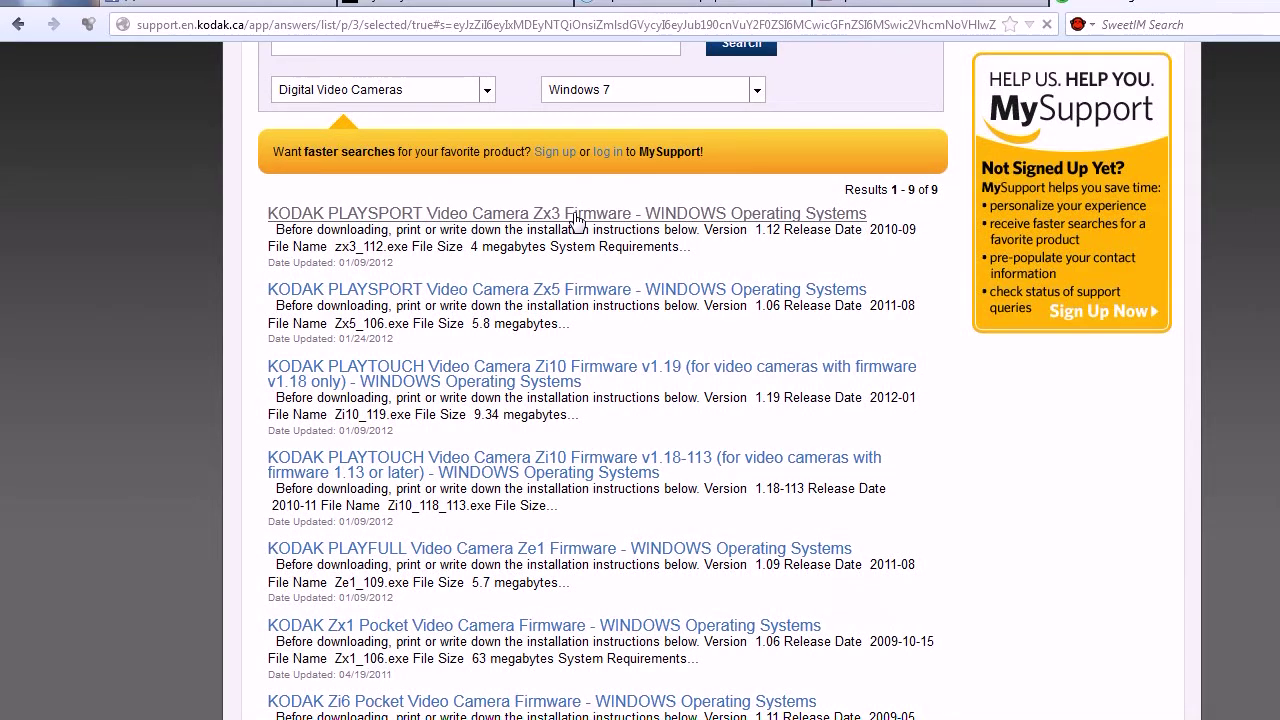
click(577, 215)
scroll(175, 410, down, 10)
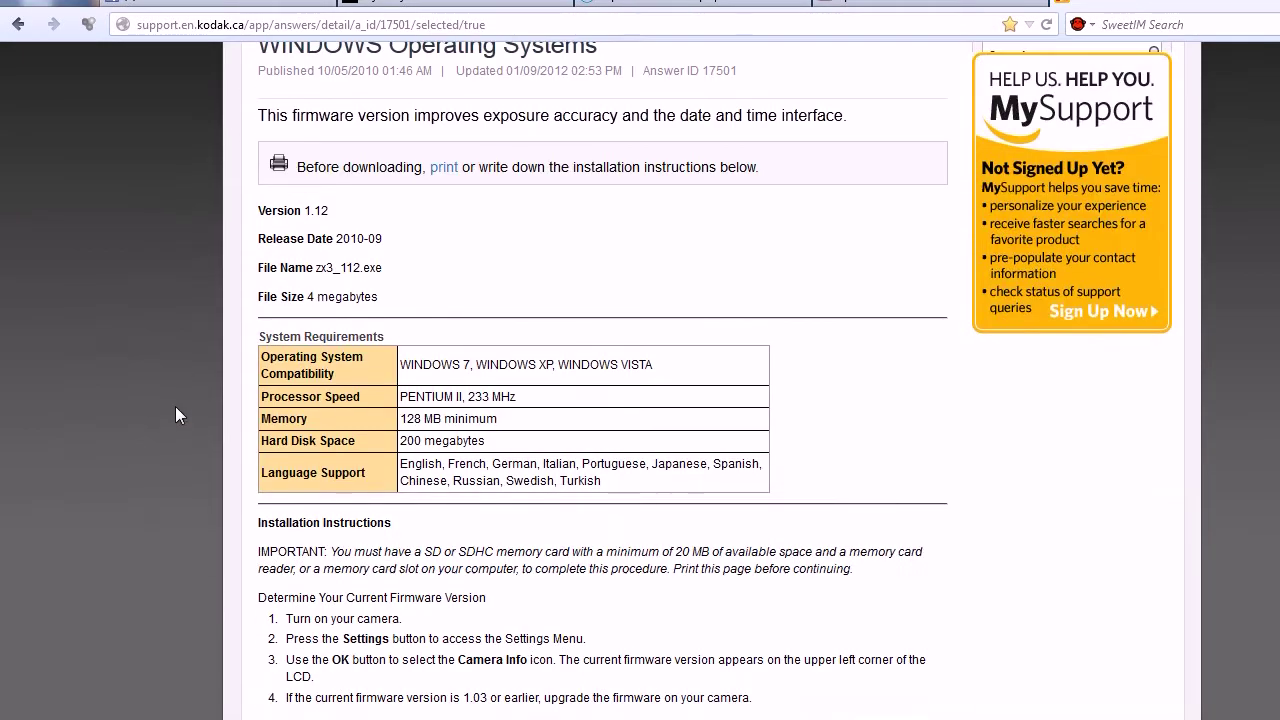
scroll(174, 405, down, 5)
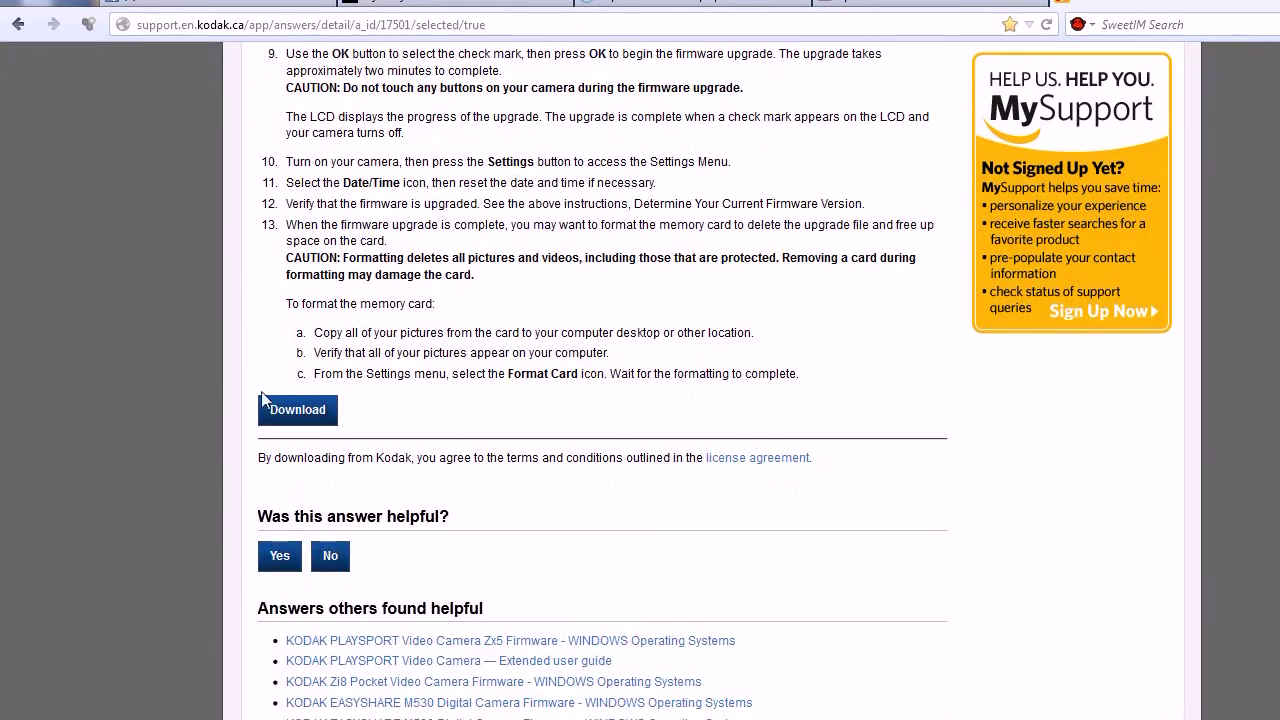
click(300, 411)
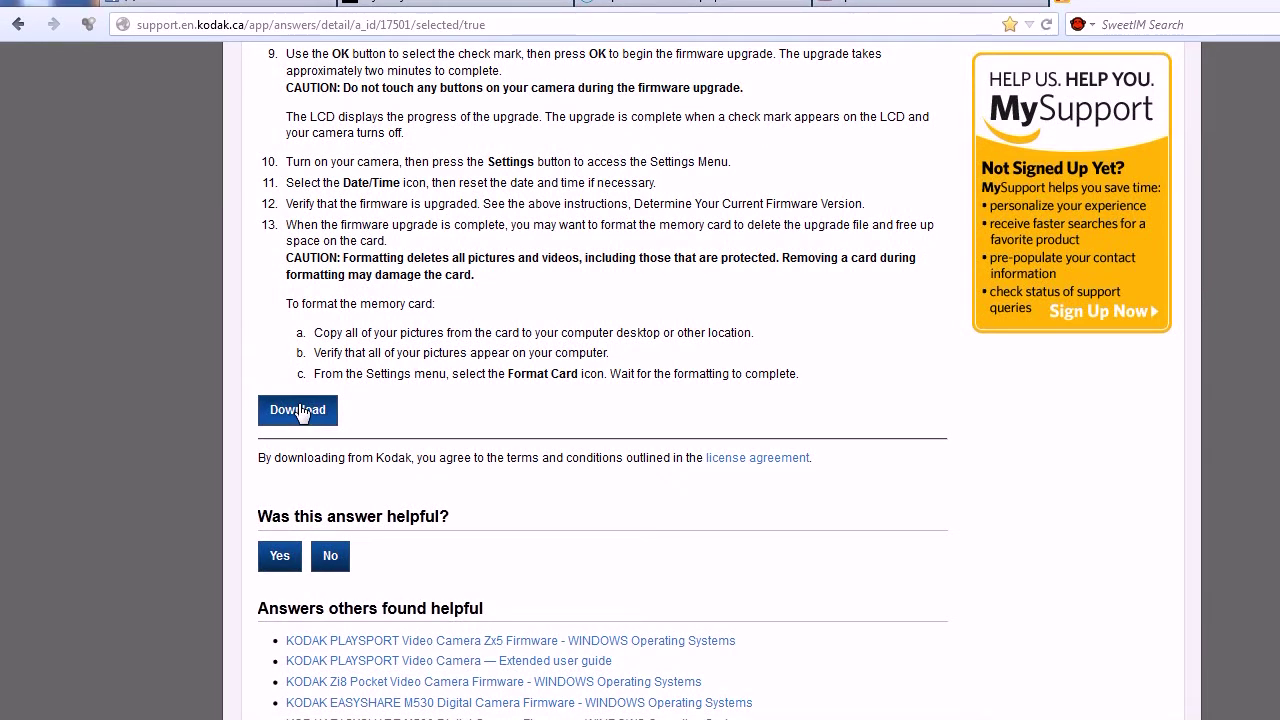
click(420, 413)
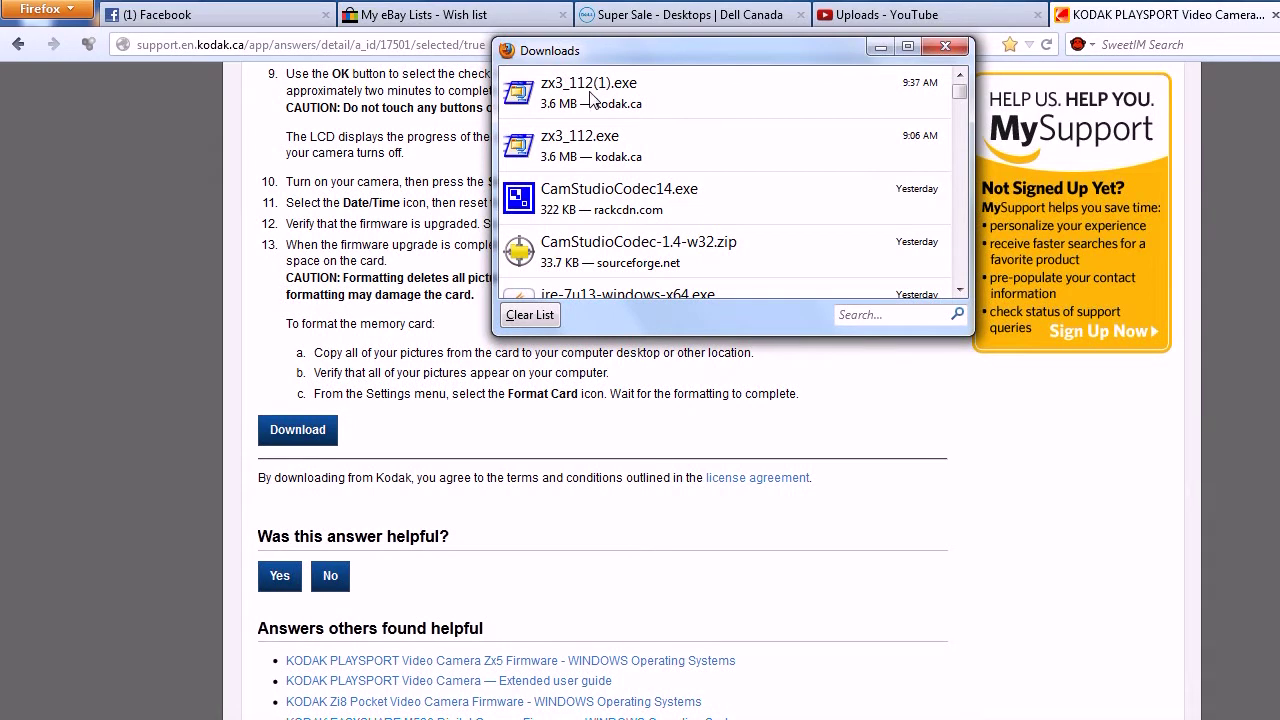
Step: Run zx3_112(1).exe past the security warning, then close the WinZip extractor and Downloads
double_click(591, 97)
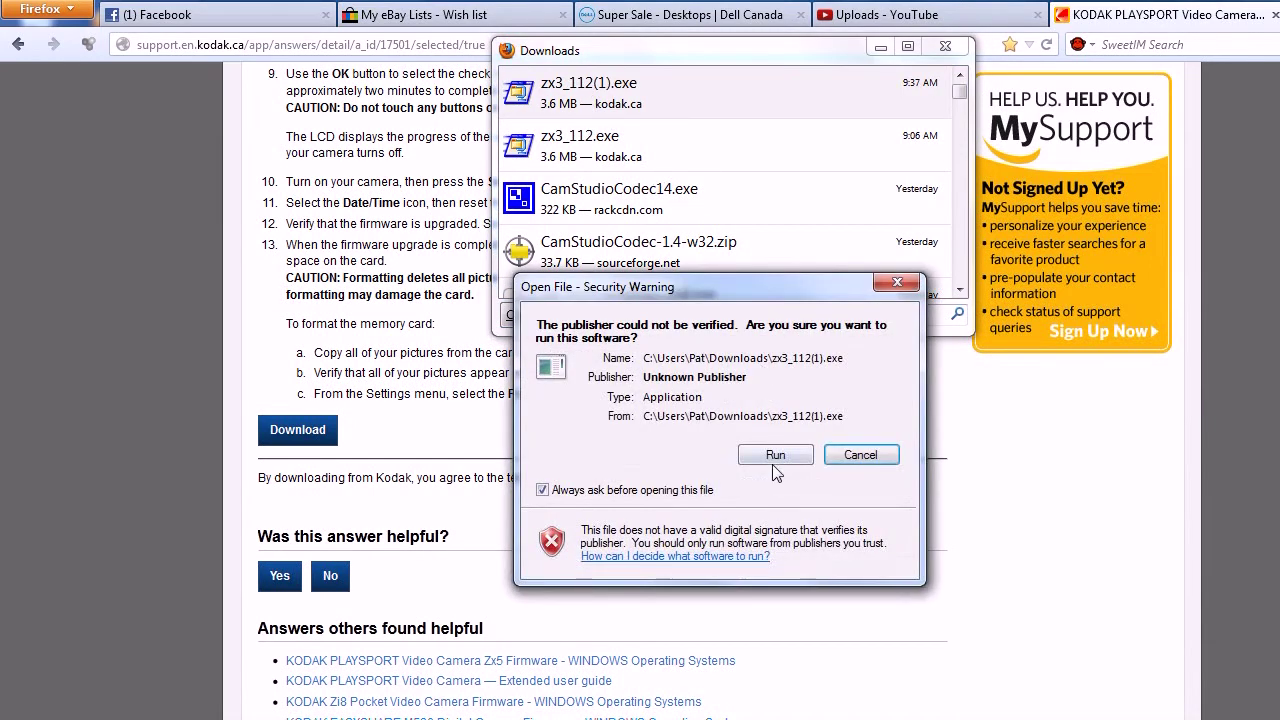
click(774, 463)
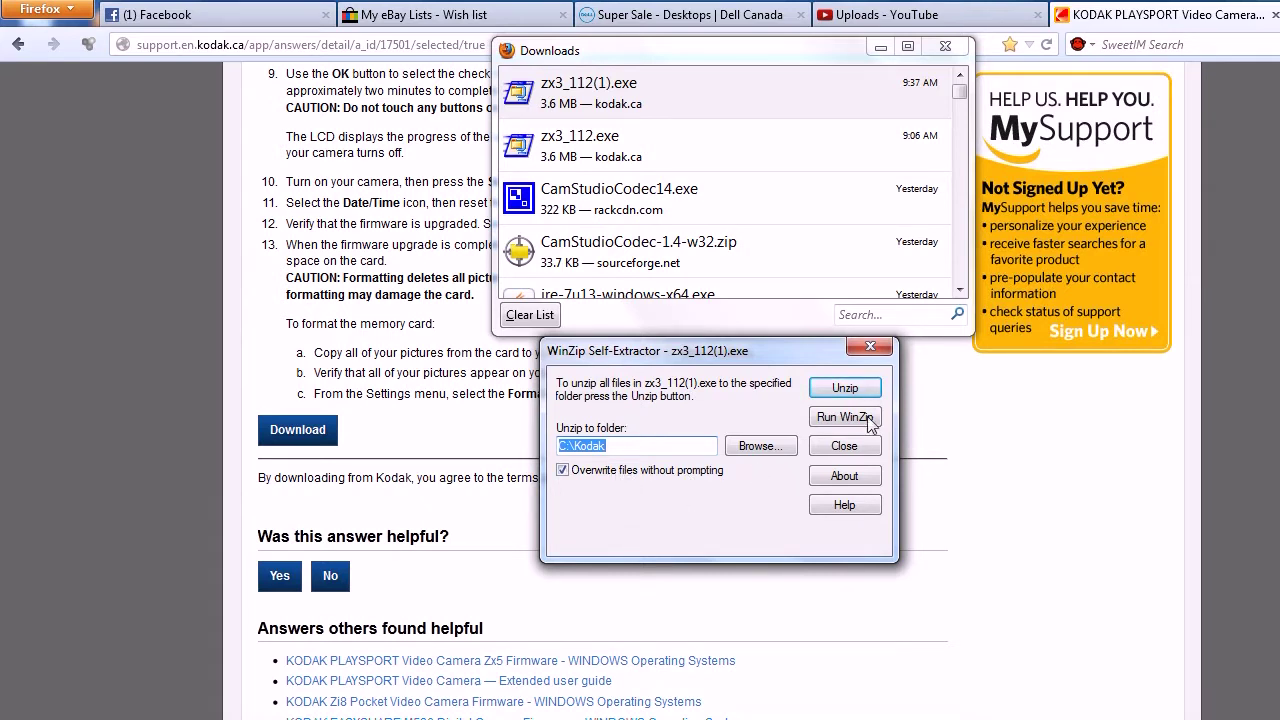
click(867, 348)
click(944, 46)
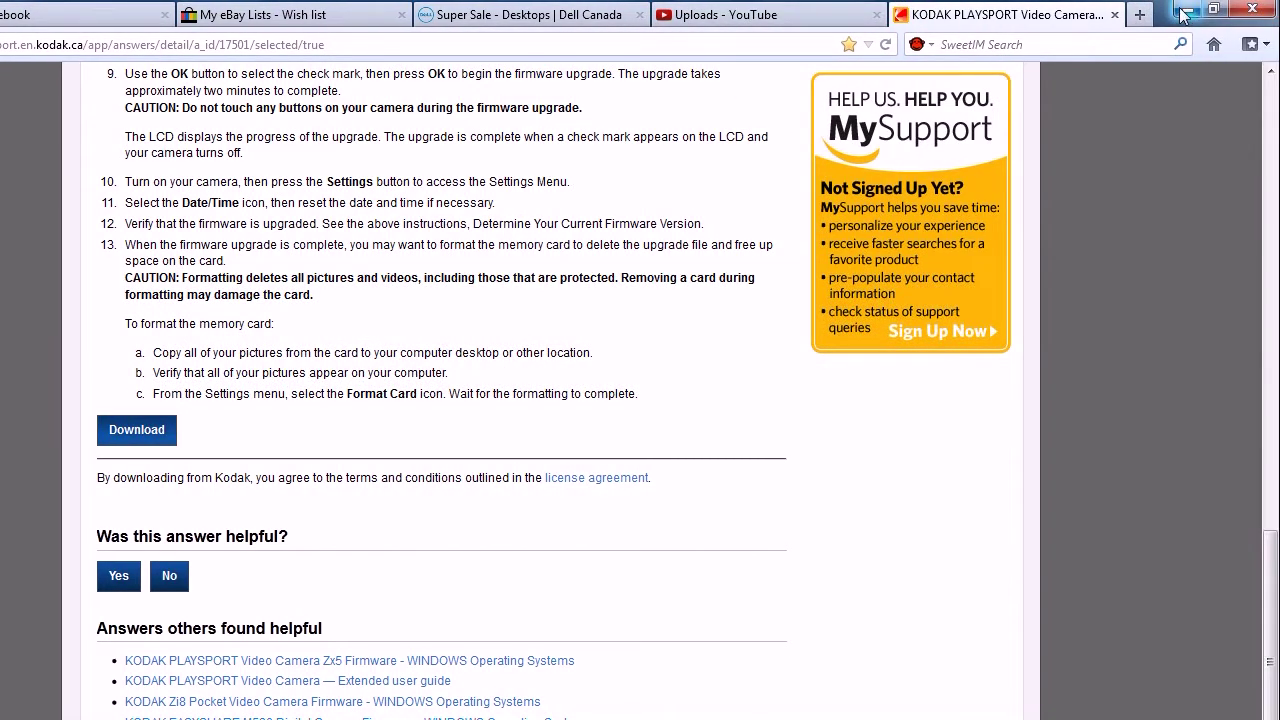
Step: Minimize Firefox, bring the SD card window into view, and open its system folder showing Zx3_112.FW
click(1188, 12)
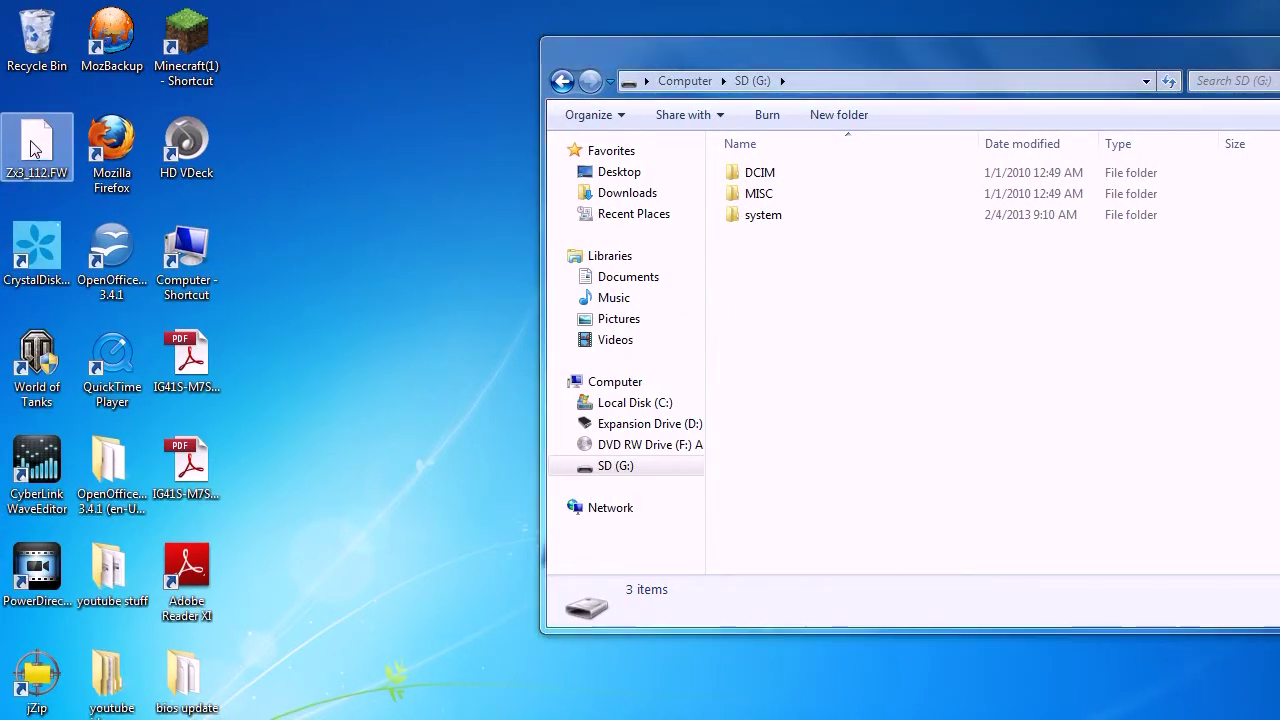
drag(17, 148, 352, 222)
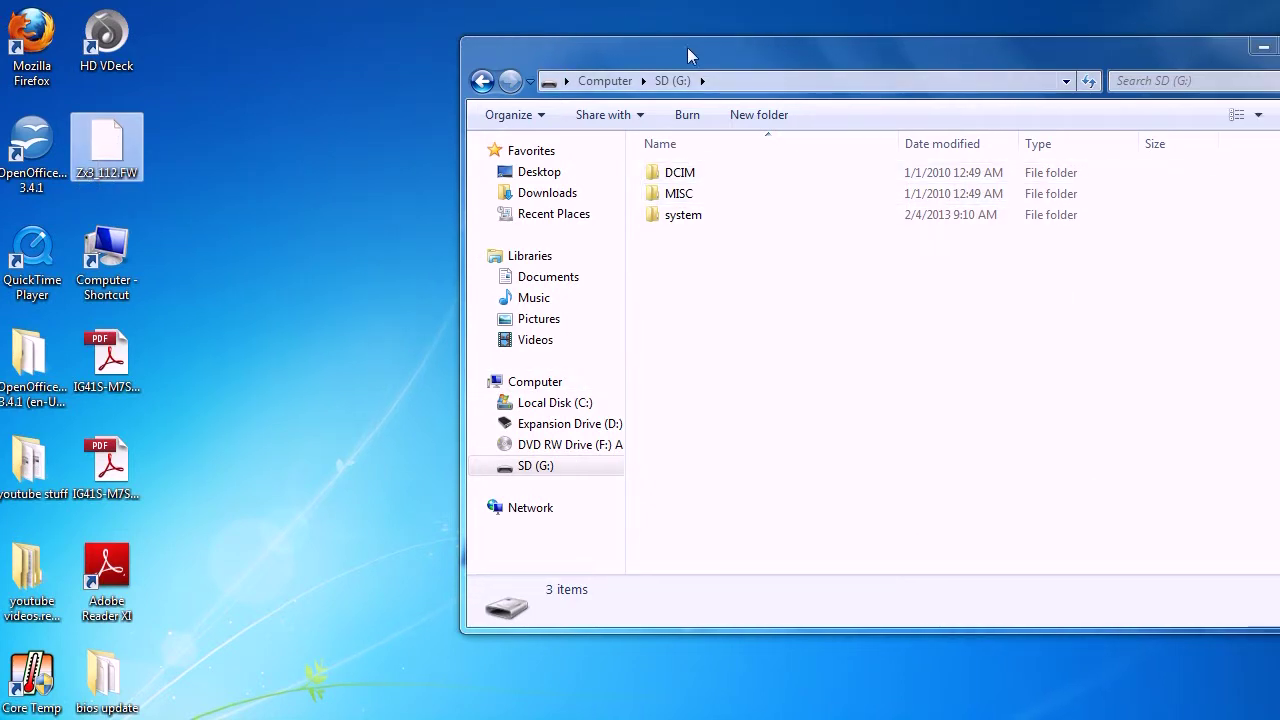
drag(687, 47, 556, 55)
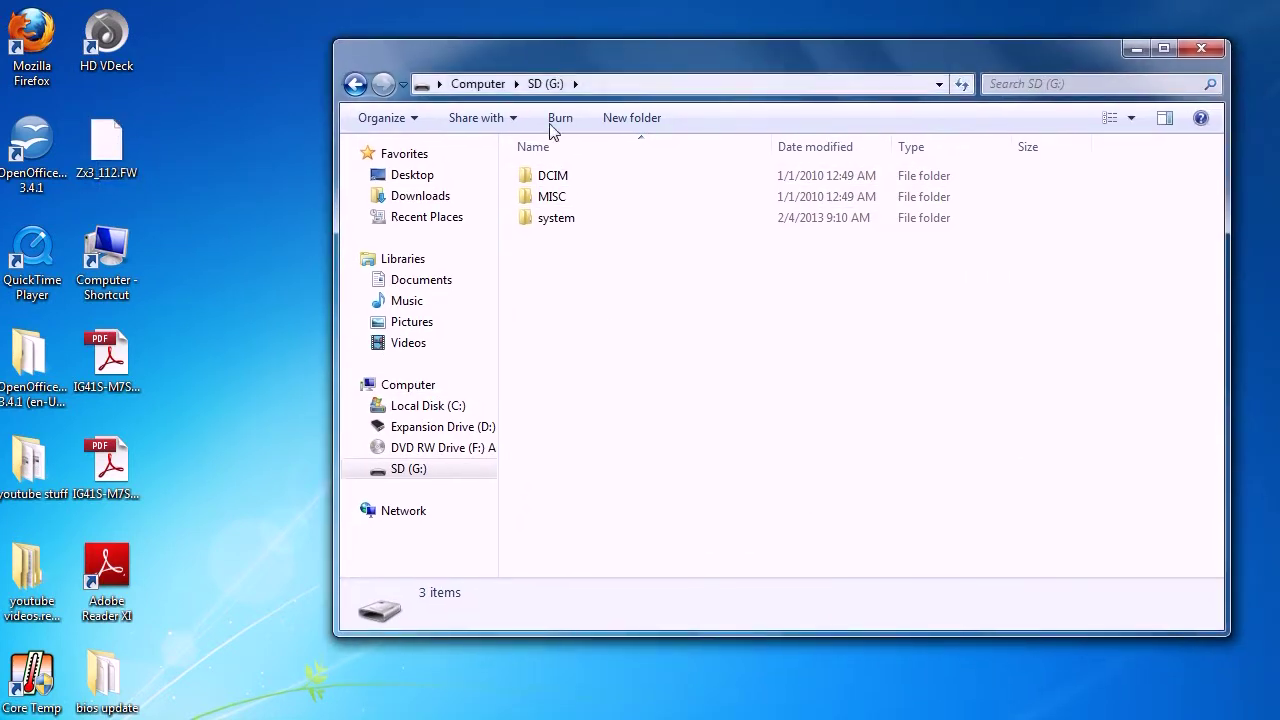
double_click(553, 220)
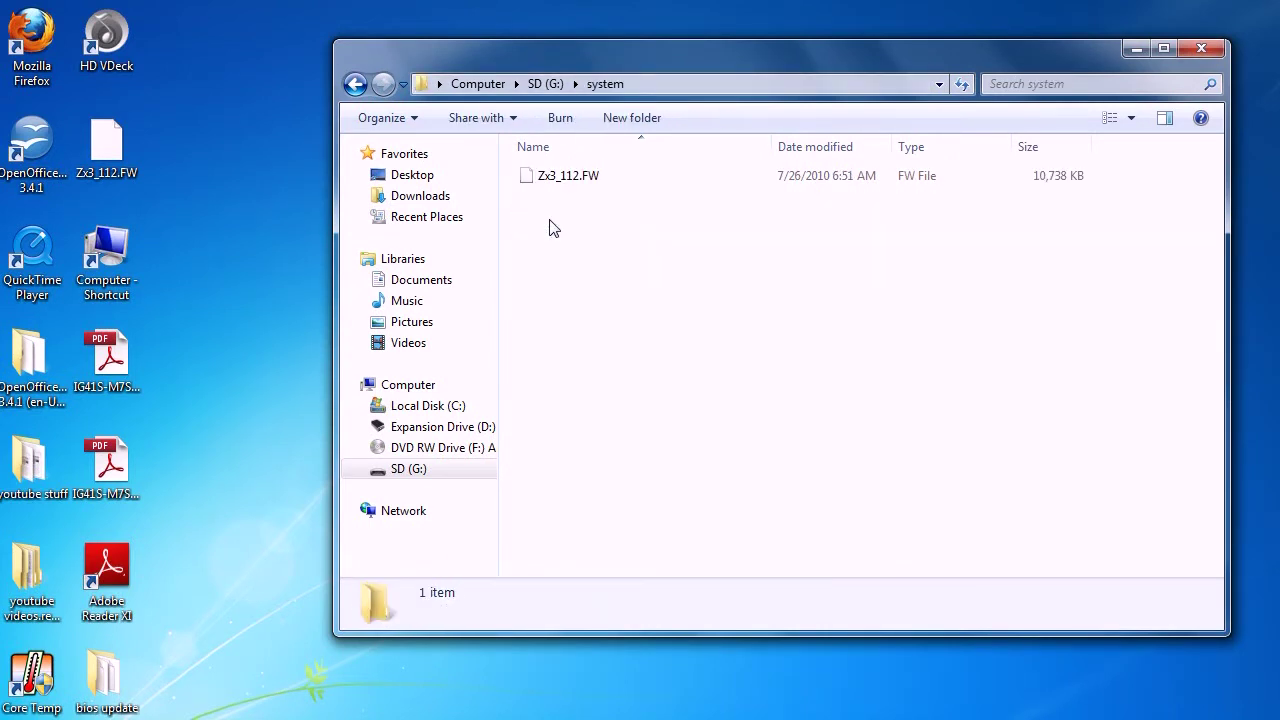
drag(104, 148, 690, 330)
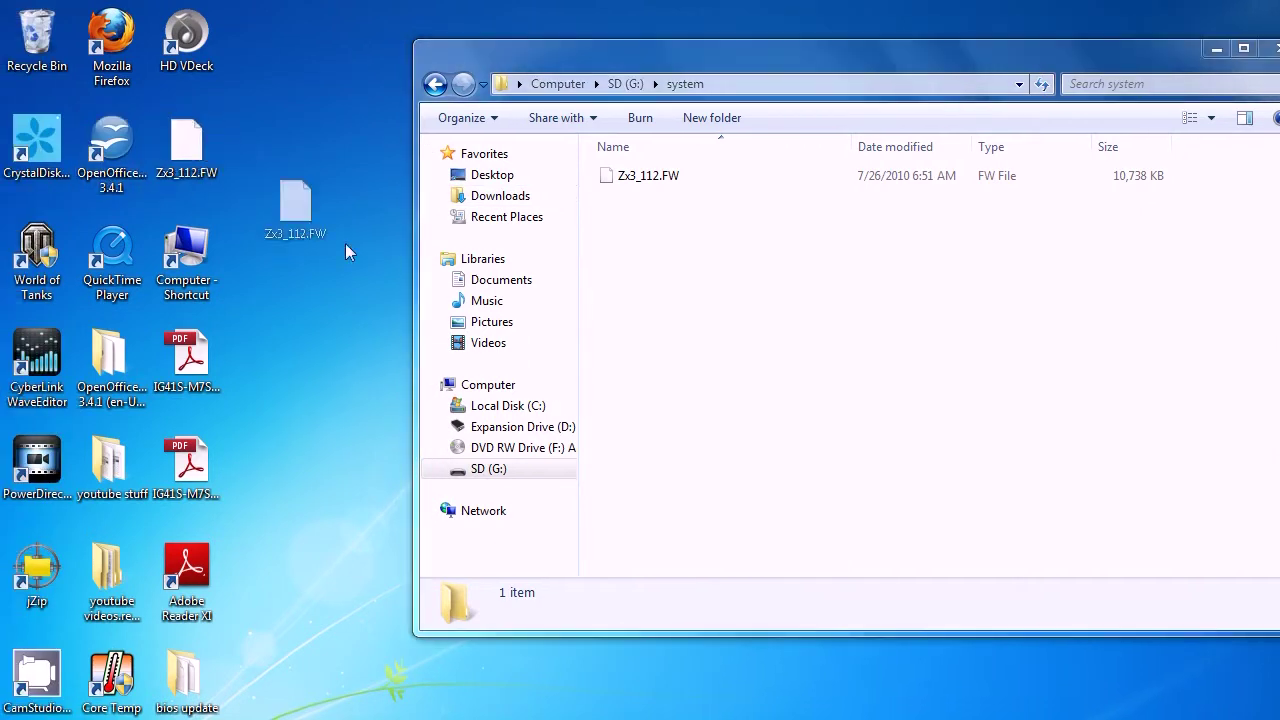
drag(770, 330, 743, 276)
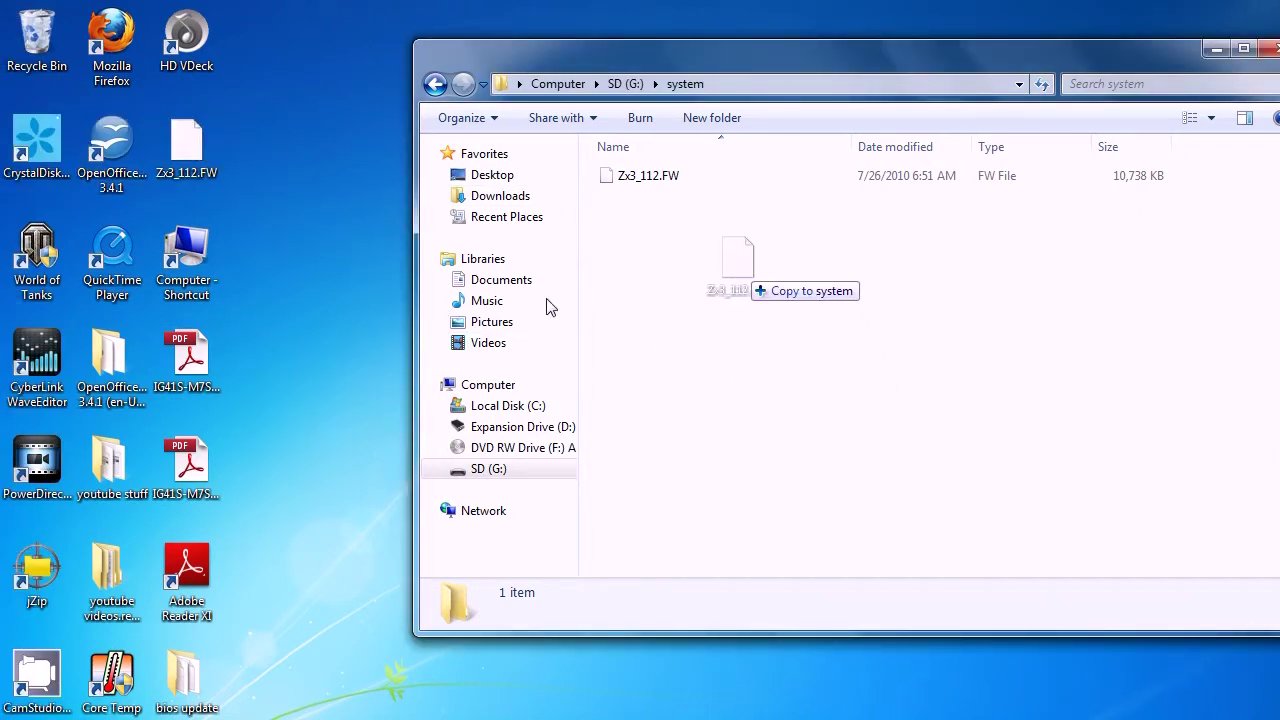
drag(548, 307, 190, 150)
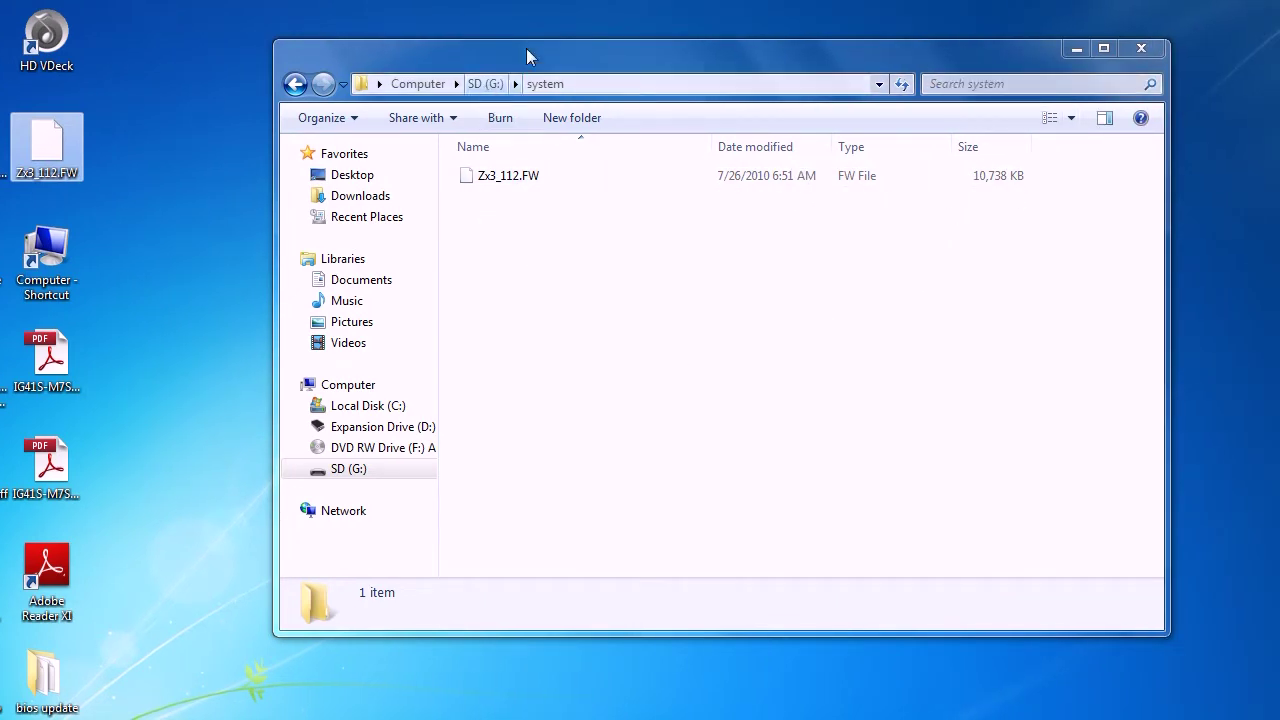
Step: Close the SD card window and safely eject the Zx3 USB storage from the notification area
click(1141, 50)
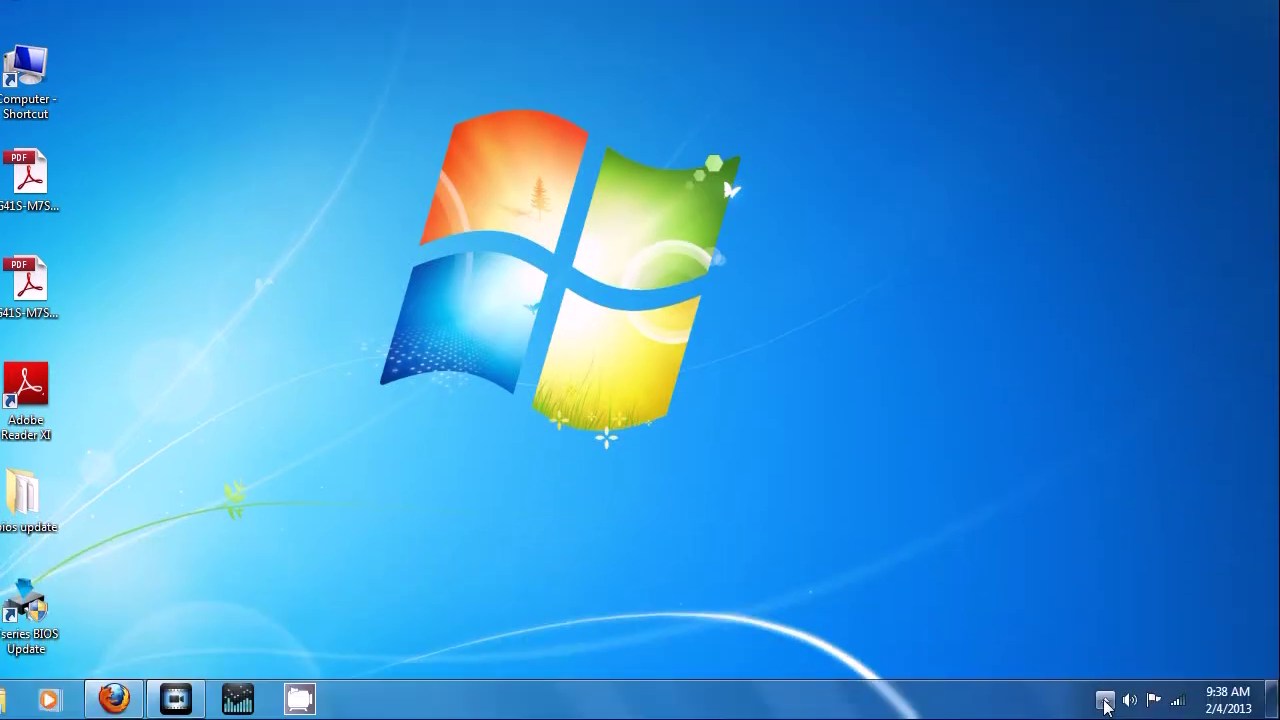
click(1105, 699)
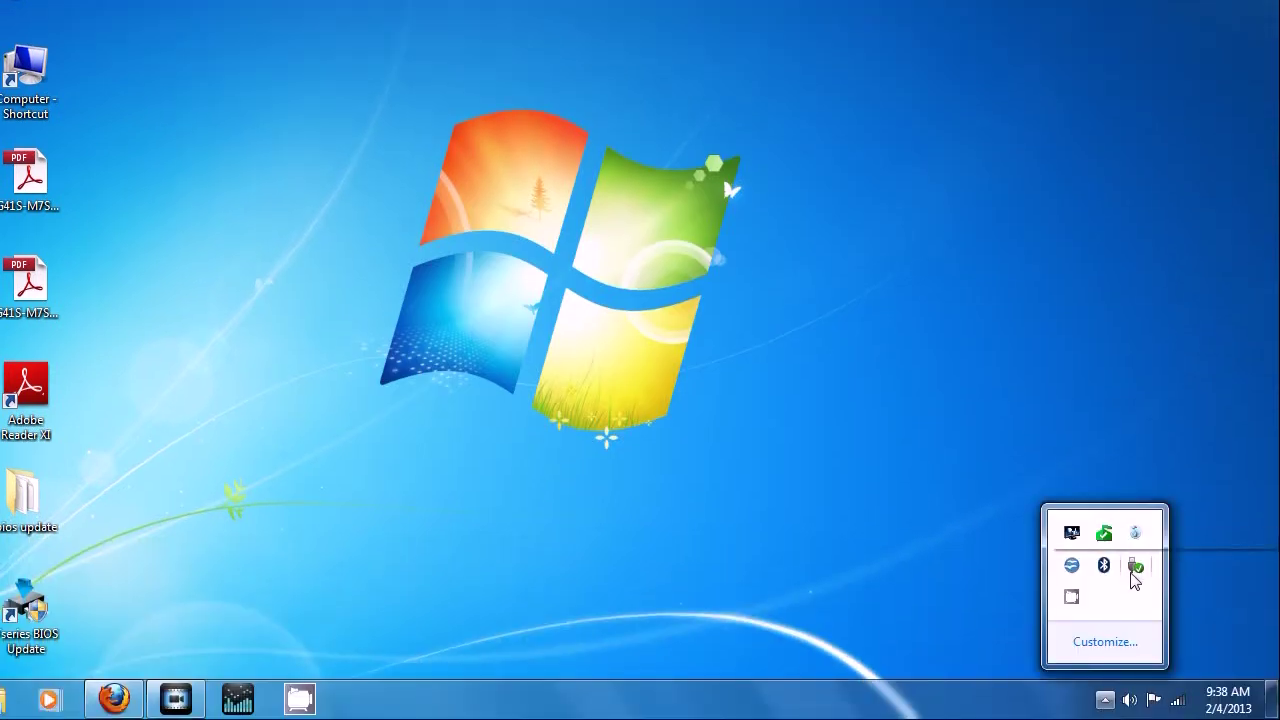
click(1130, 572)
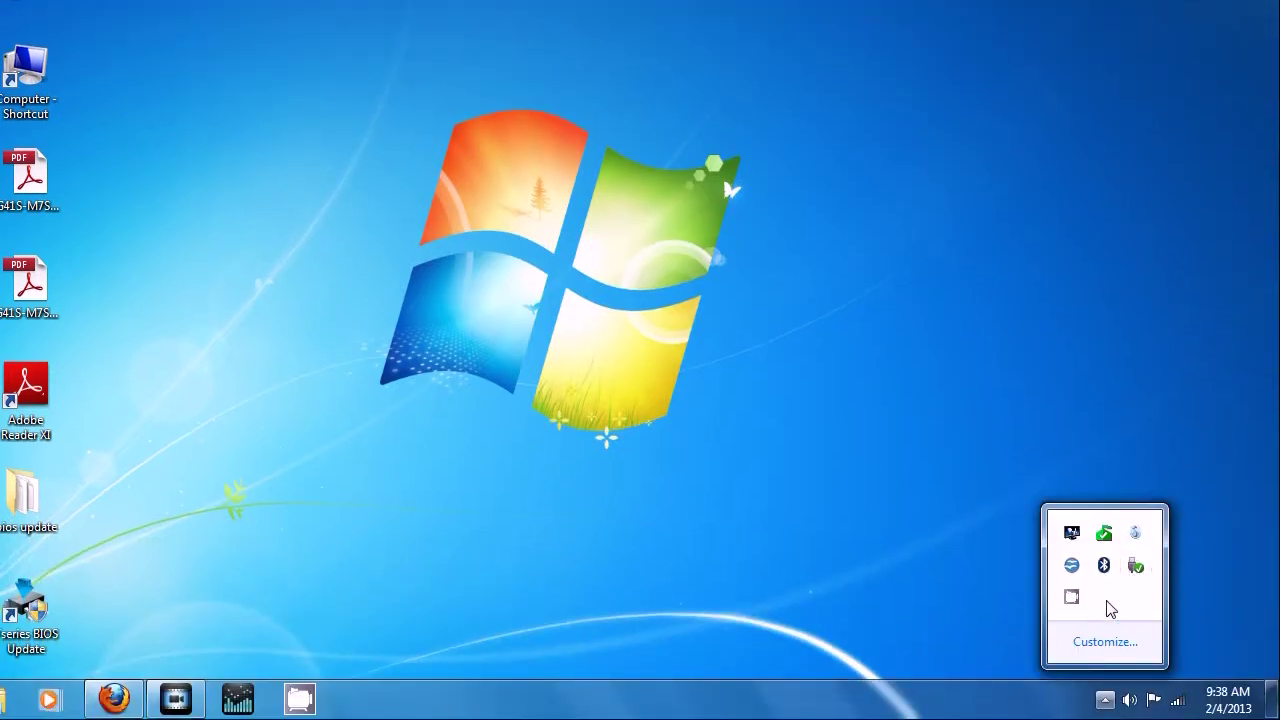
click(1060, 618)
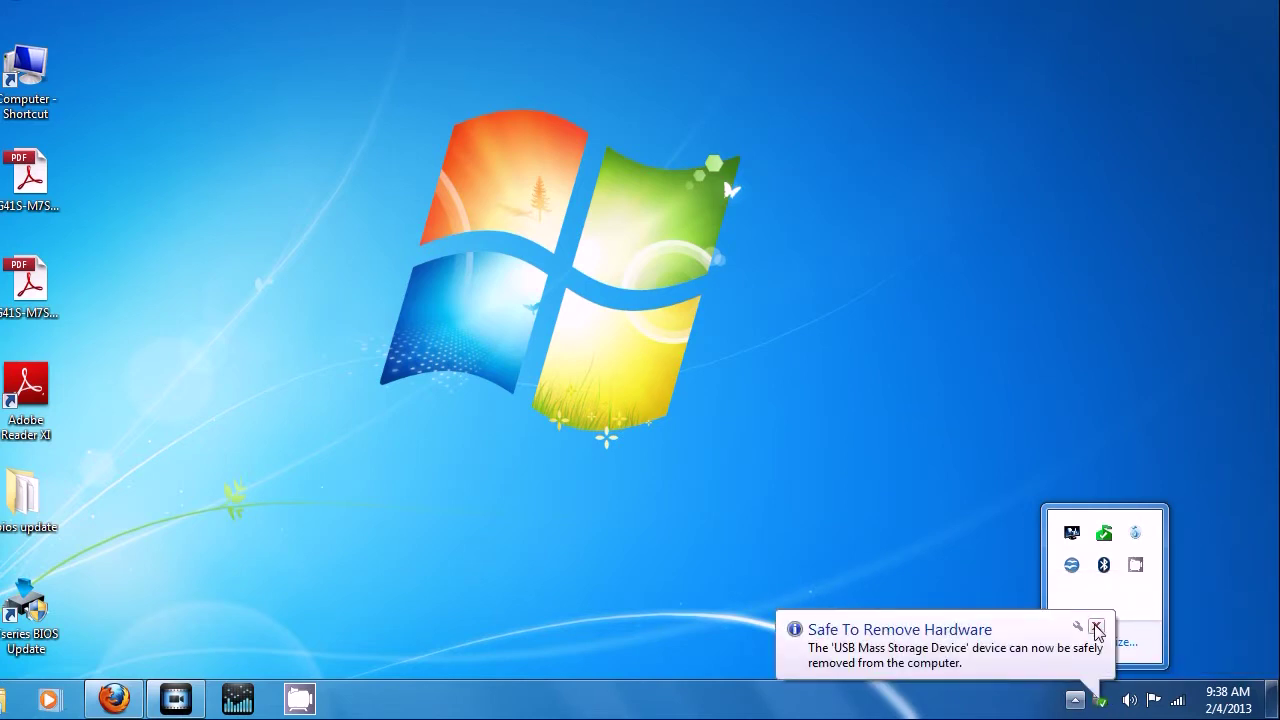
click(1097, 627)
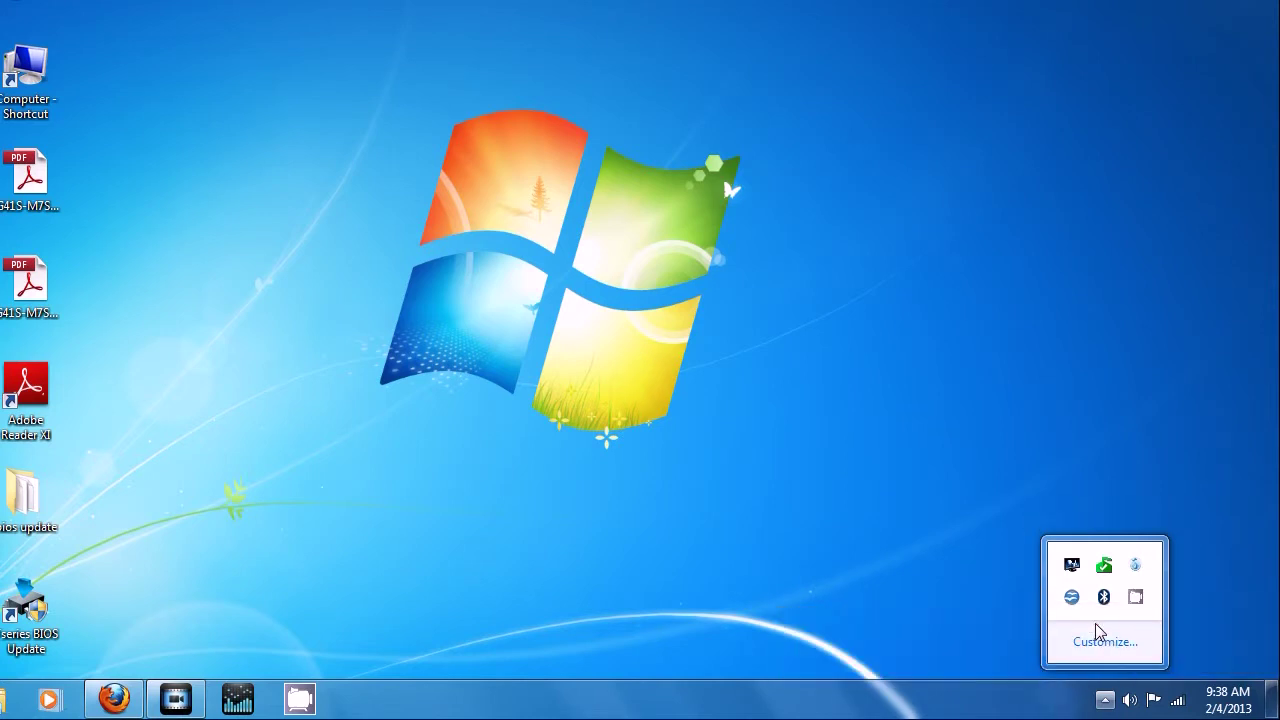
click(818, 572)
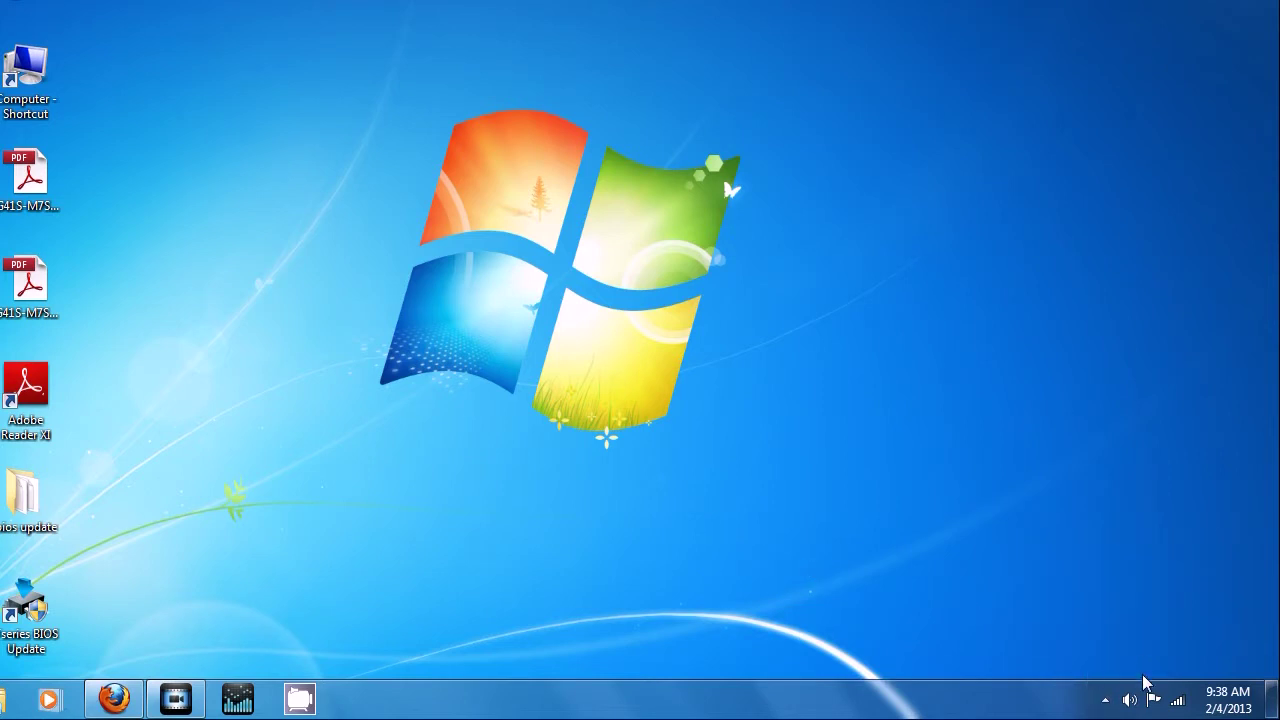